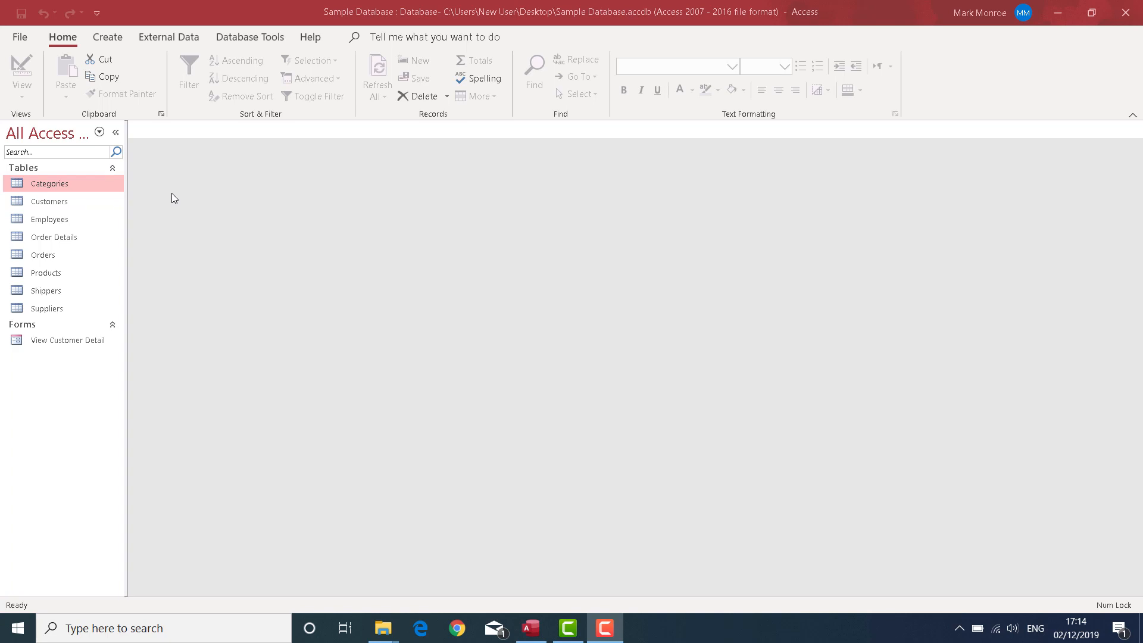
Create a new form in Design View and set its record source to the Customers table.
left_click(108, 40)
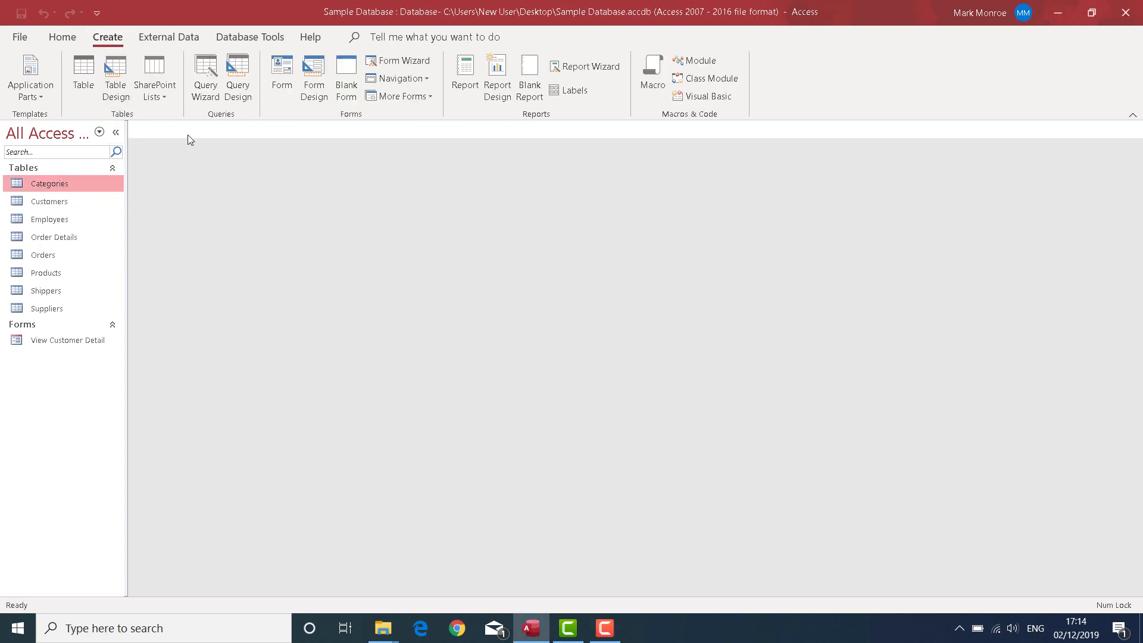
left_click(314, 71)
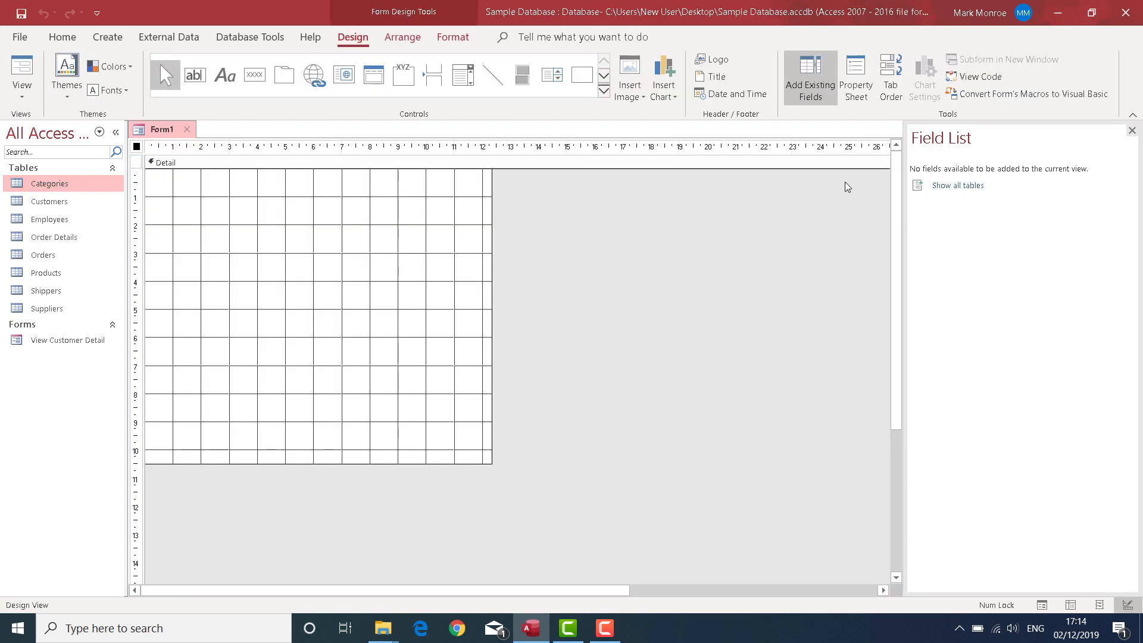
double_click(137, 146)
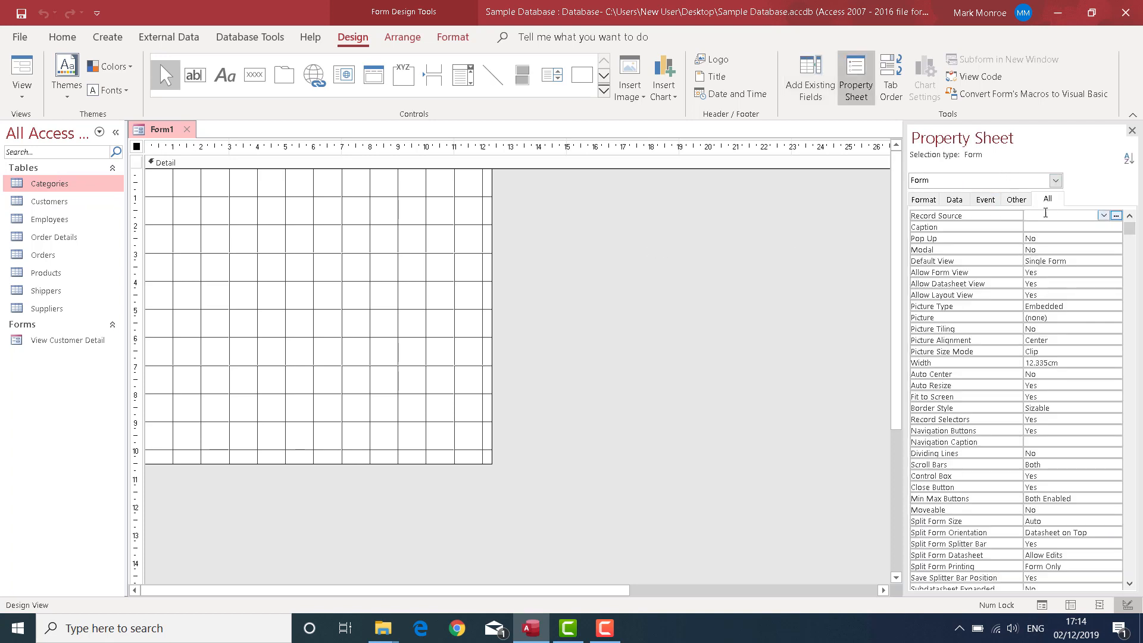
left_click(1103, 216)
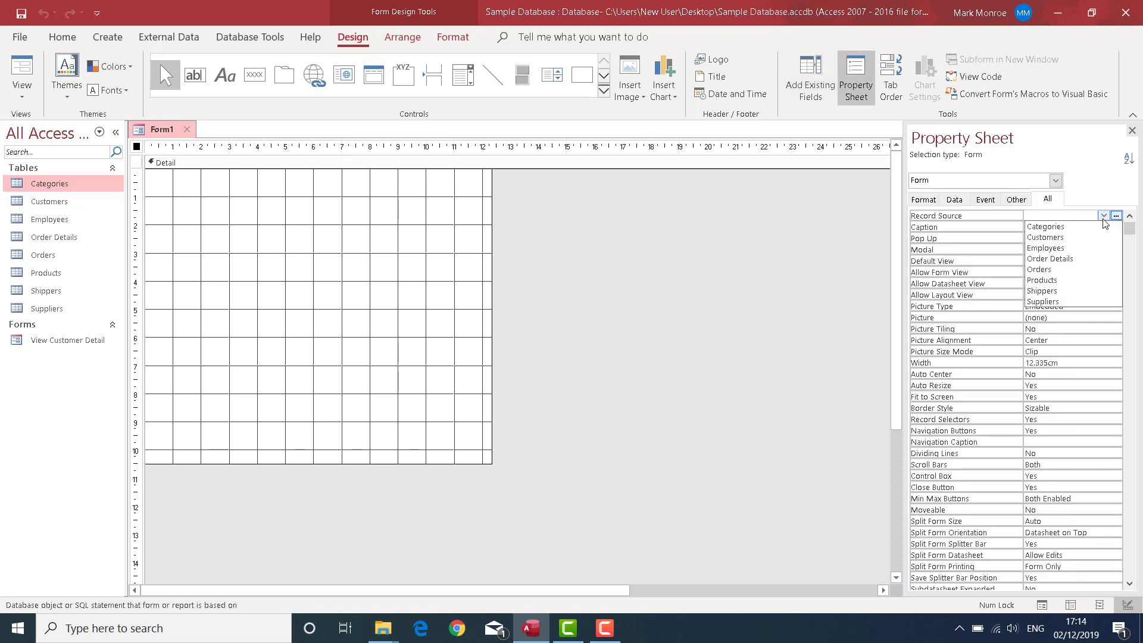
left_click(1051, 238)
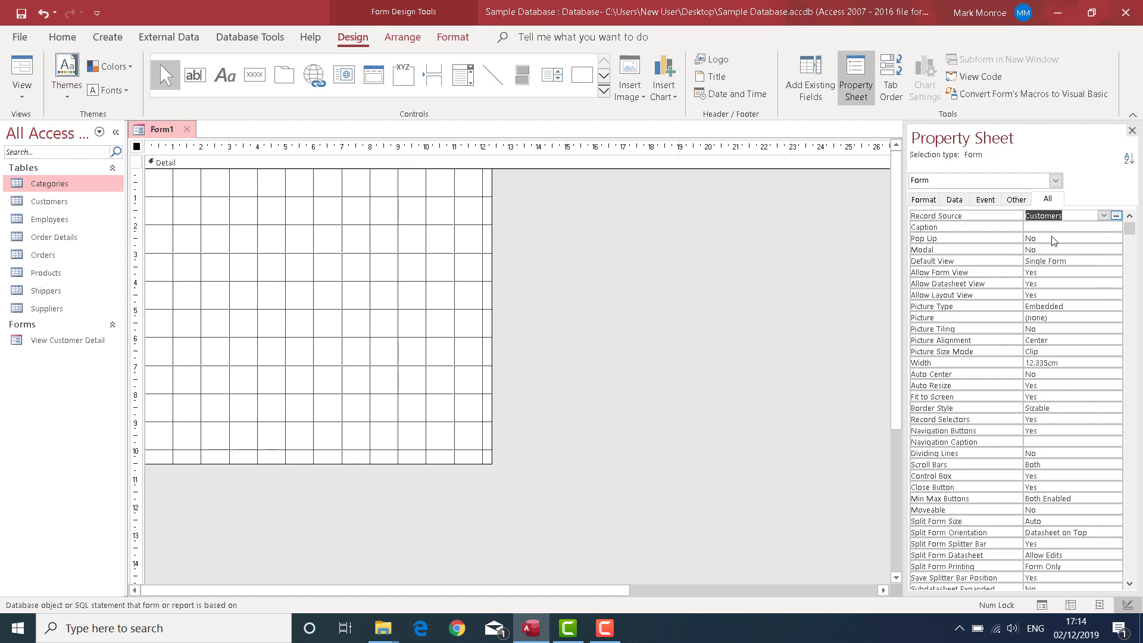
Add the CompanyName, ContactName and Phone fields together to the Detail section and shift them toward the form's left edge.
left_click(819, 81)
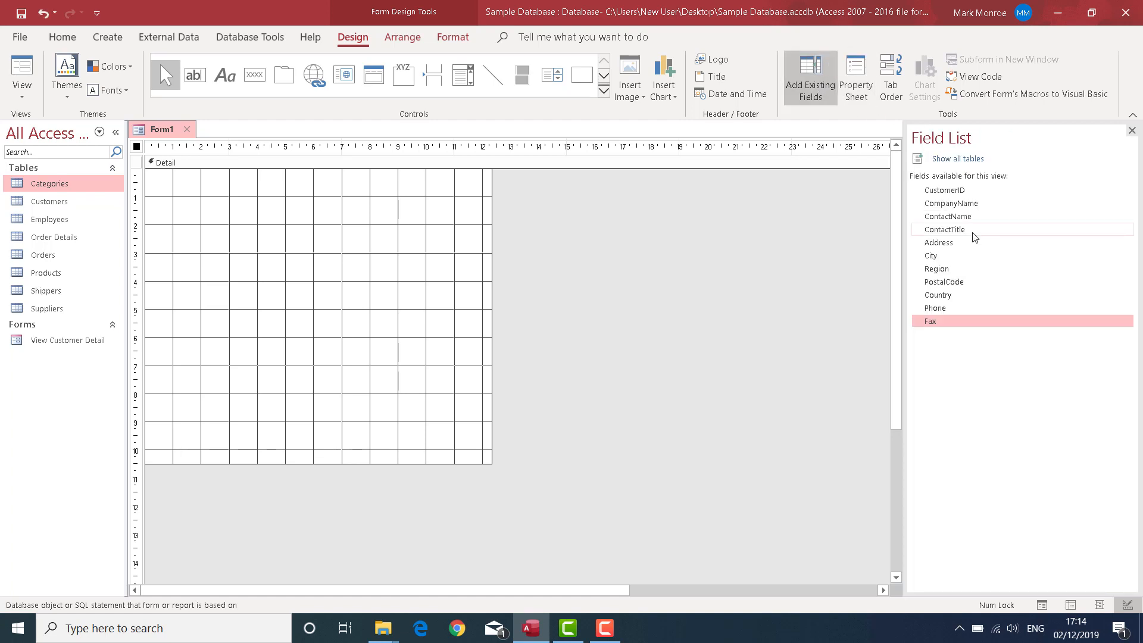
left_click(950, 204)
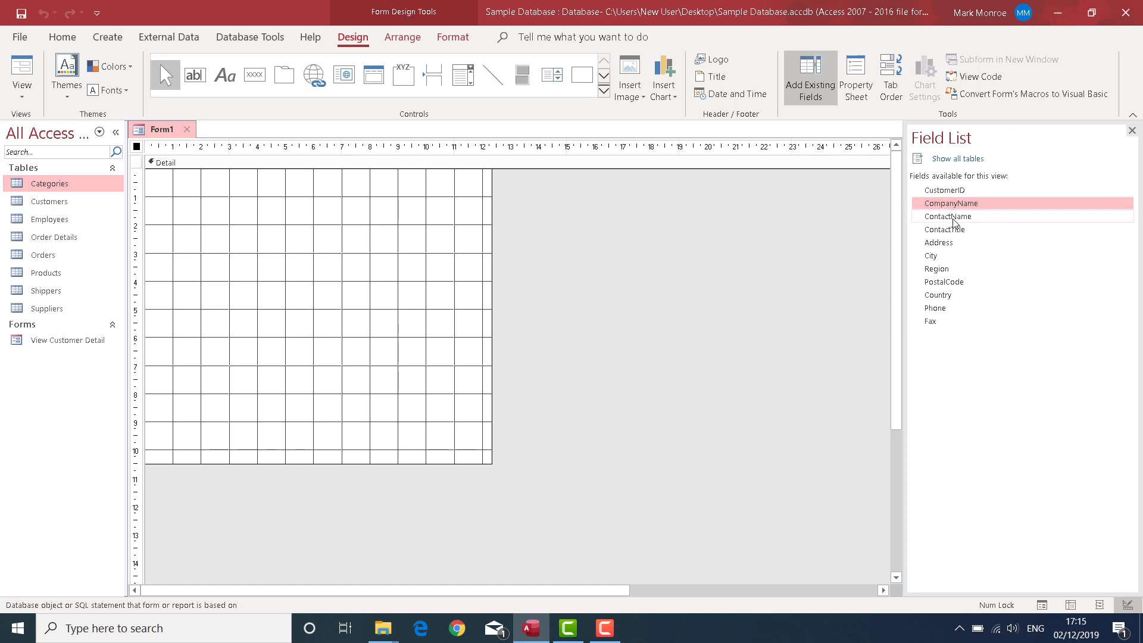
left_click(953, 218, "ctrl")
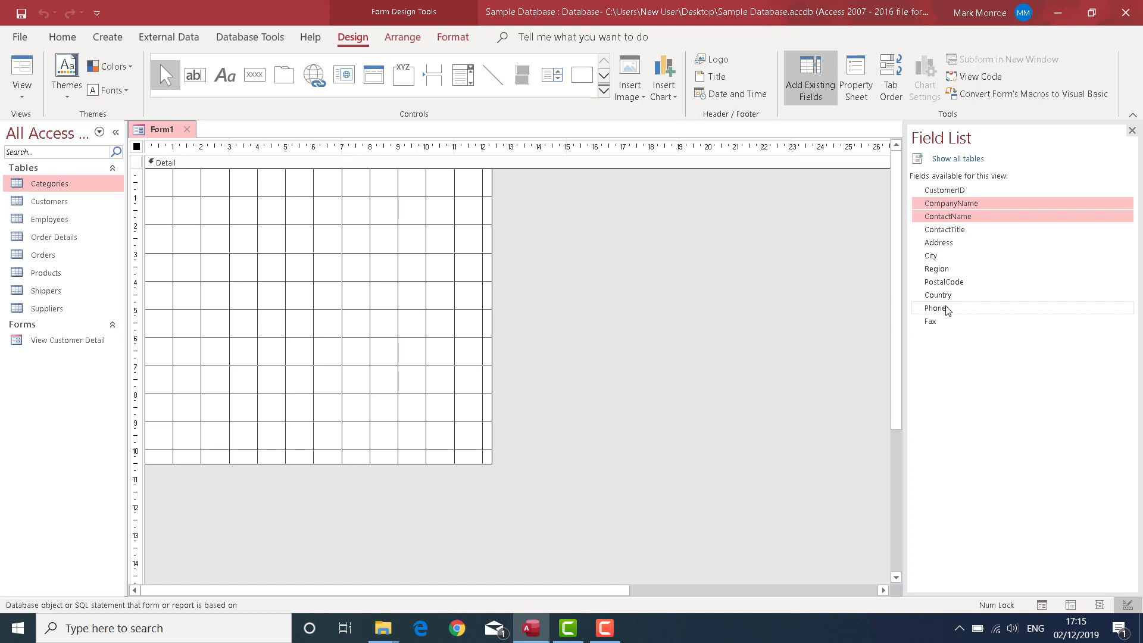
left_click(937, 308, "ctrl")
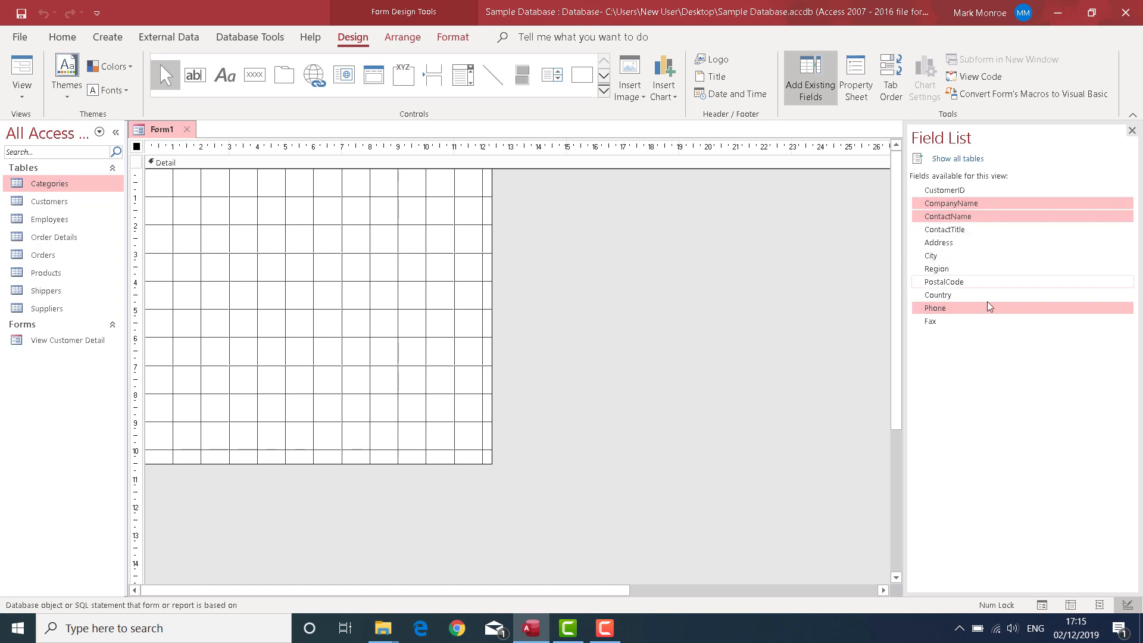
left_click_drag(962, 202, 339, 236)
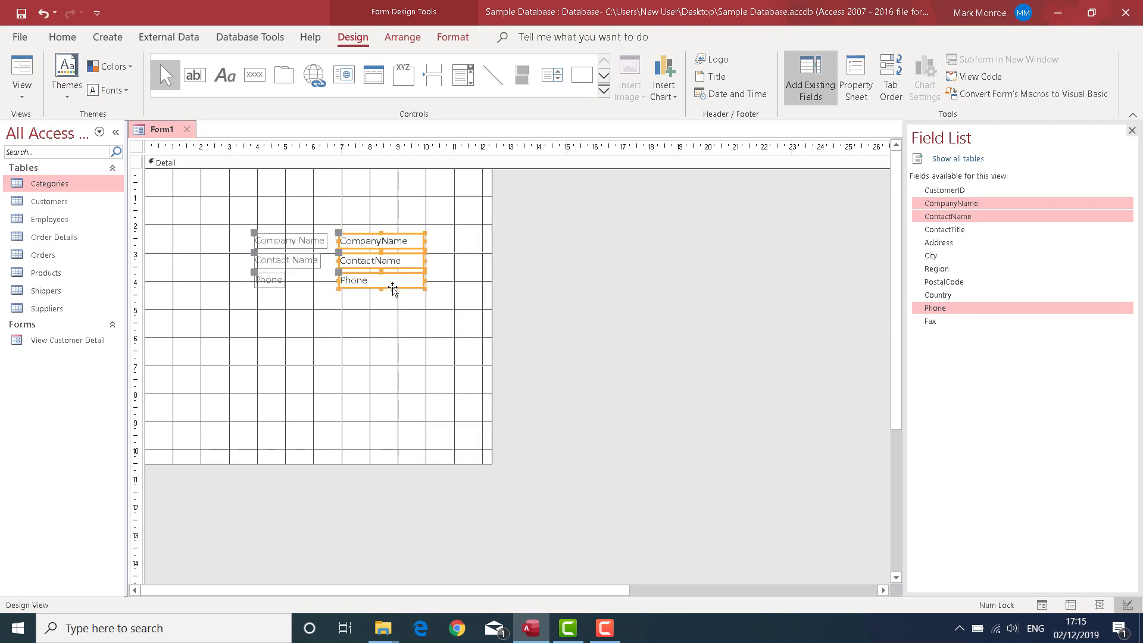
left_click_drag(357, 291, 297, 285)
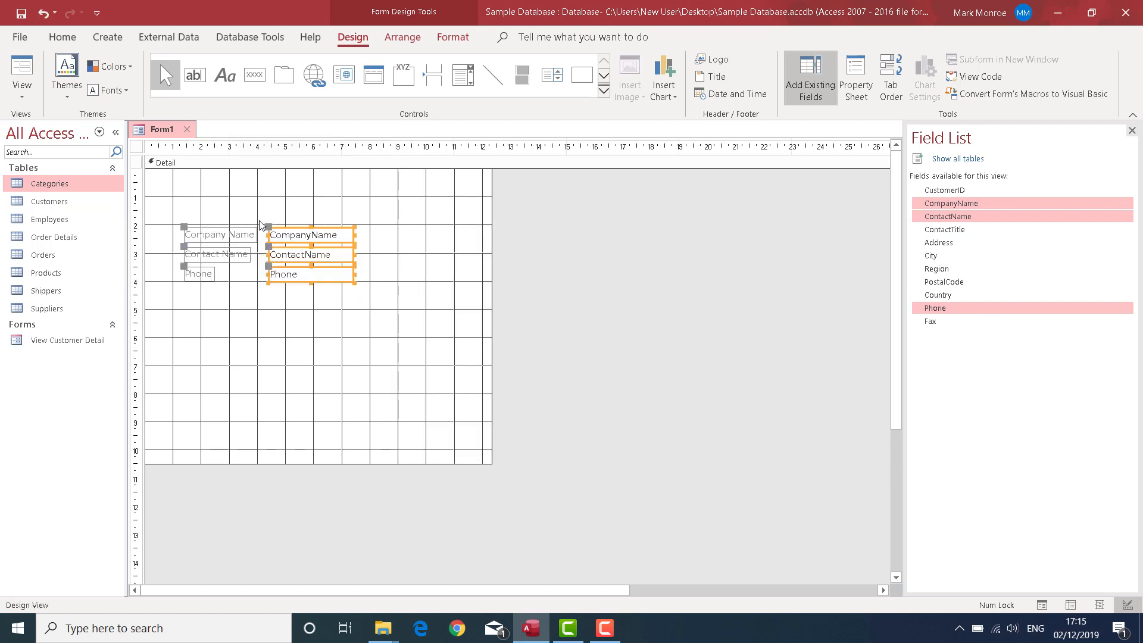
Widen the CompanyName, ContactName and Phone text boxes together to about 4 cm.
left_click(390, 245)
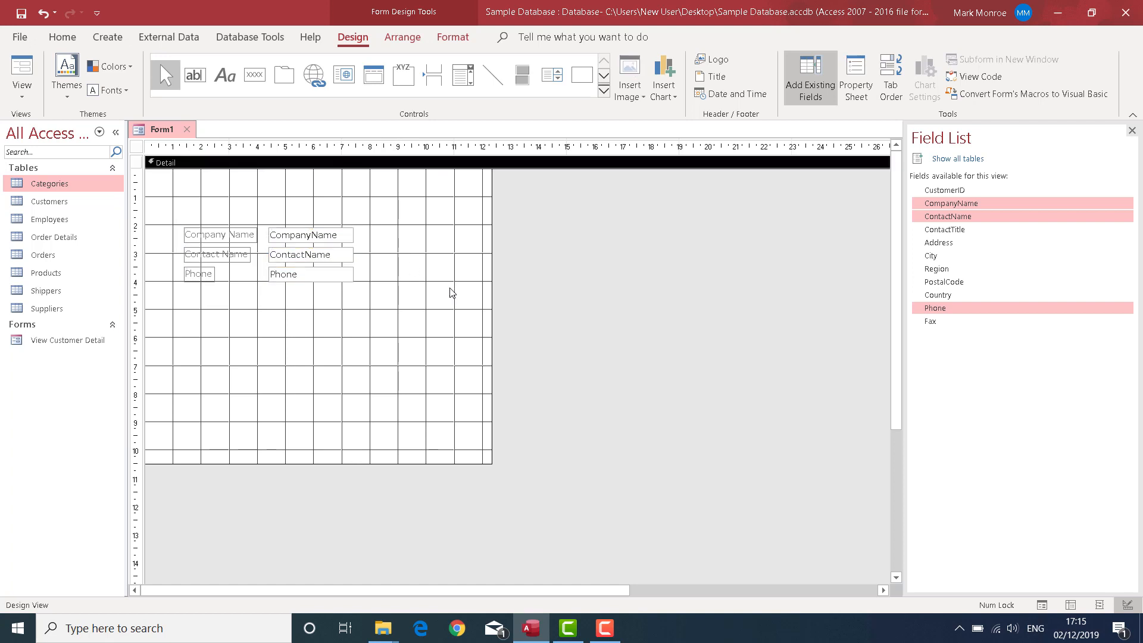
left_click_drag(386, 216, 265, 295)
left_click_drag(352, 236, 387, 234)
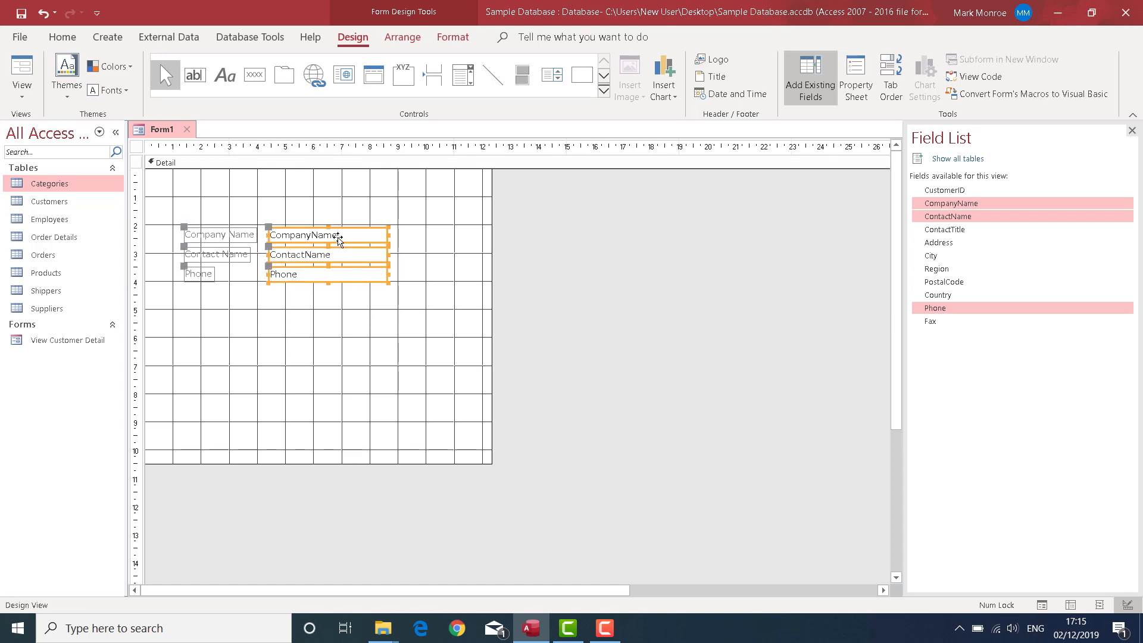
Widen the three field labels up to their text boxes and size them all to the widest label.
left_click_drag(188, 200, 203, 300)
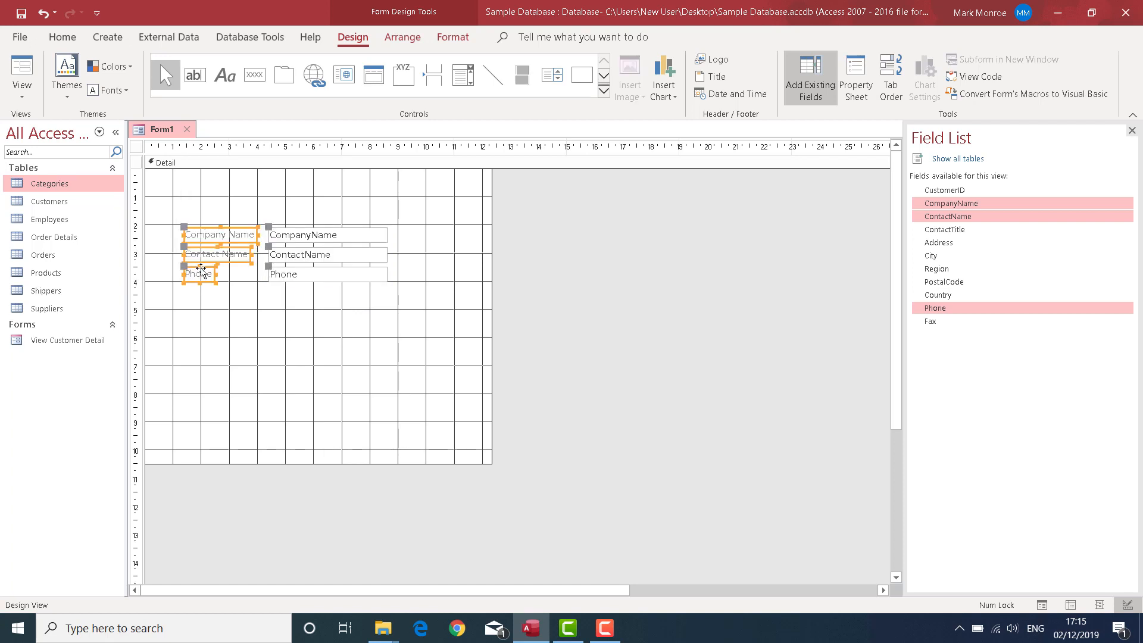
left_click_drag(257, 235, 266, 235)
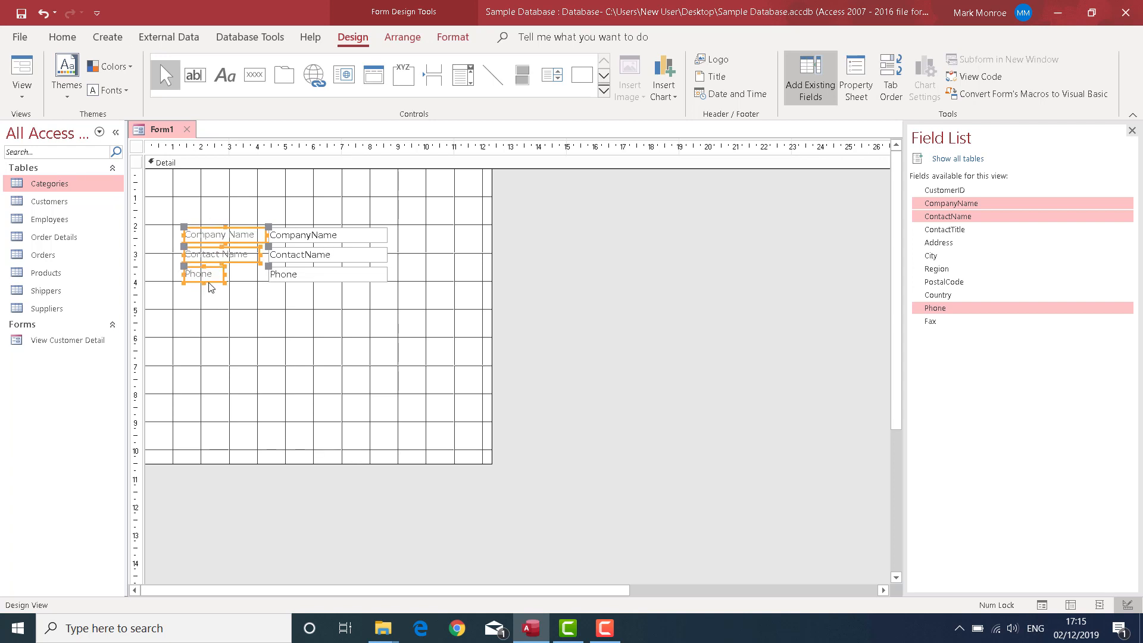
left_click(402, 38)
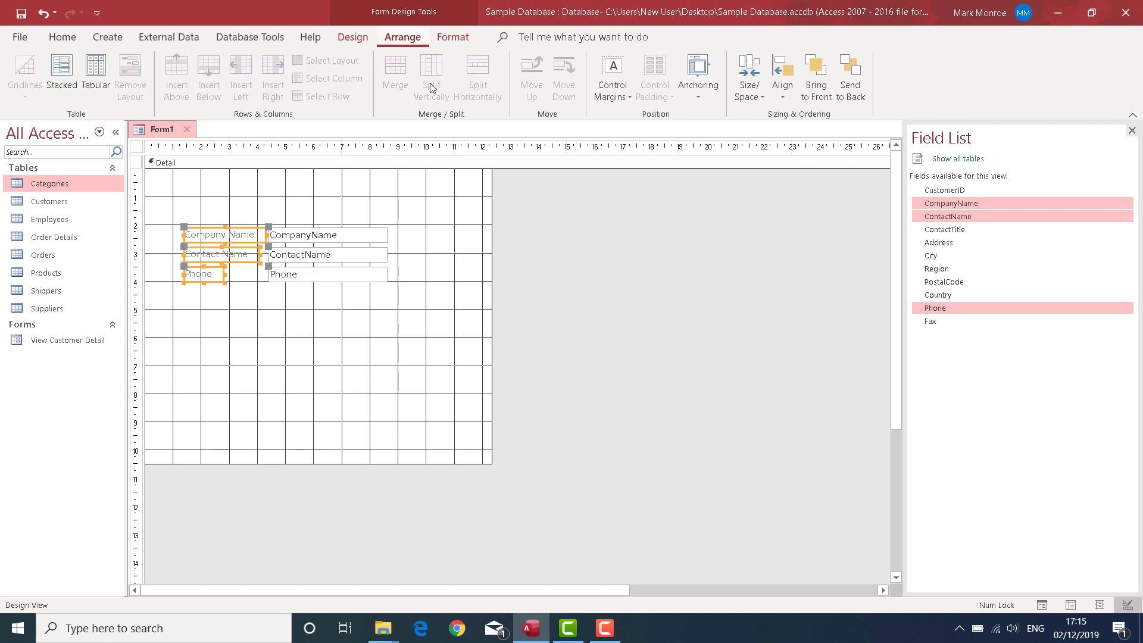
left_click(753, 89)
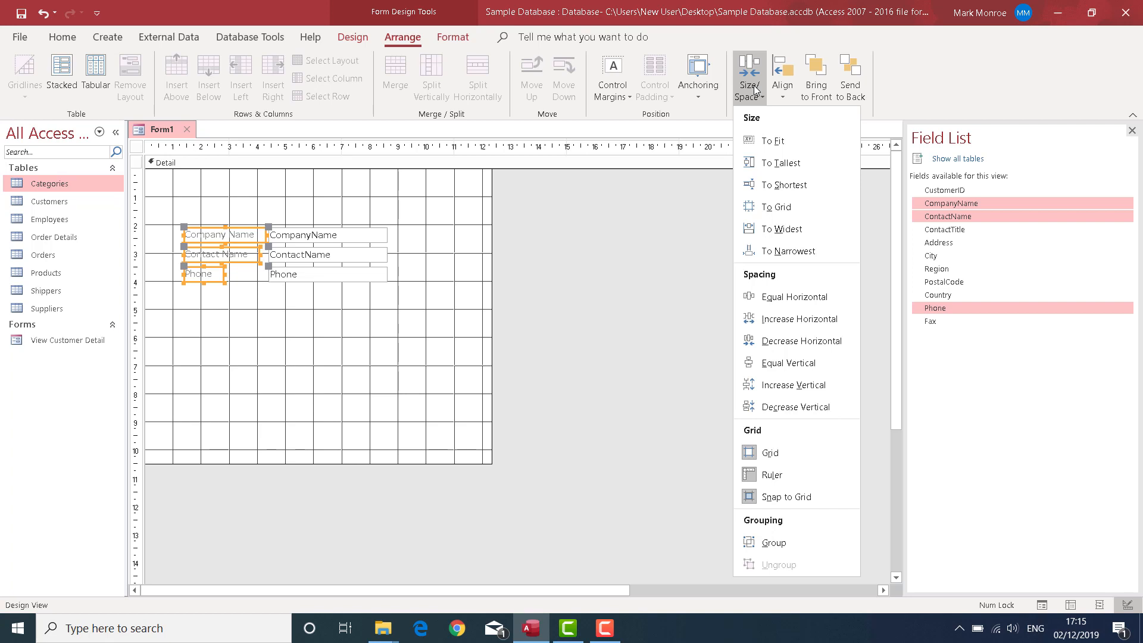
left_click(781, 232)
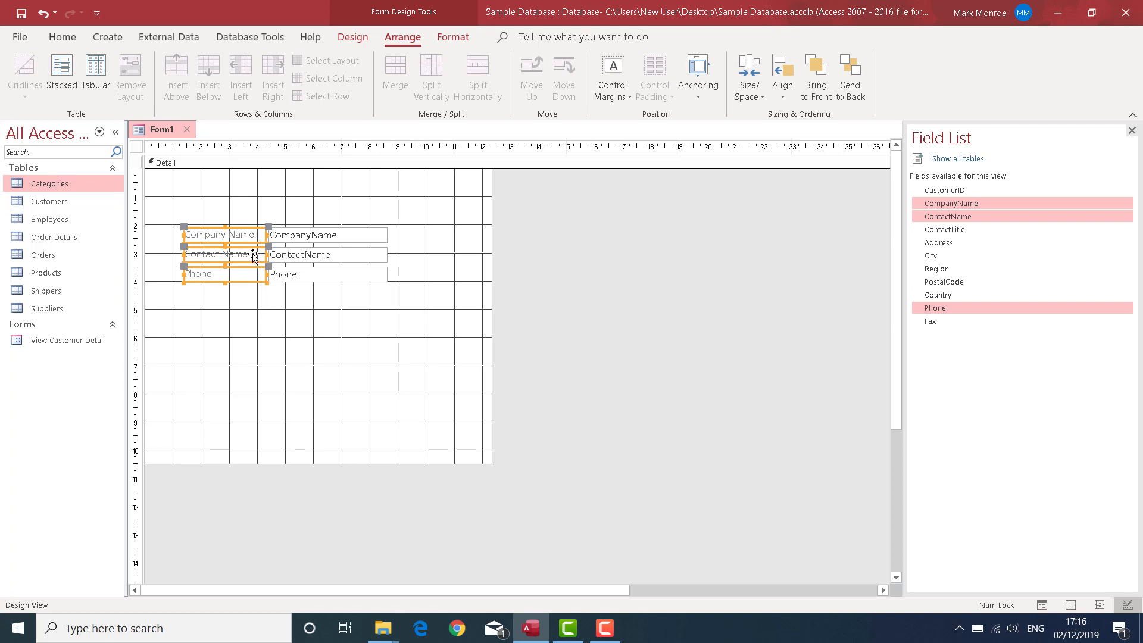
Format the three field labels as bold, black and right-aligned text.
left_click(455, 39)
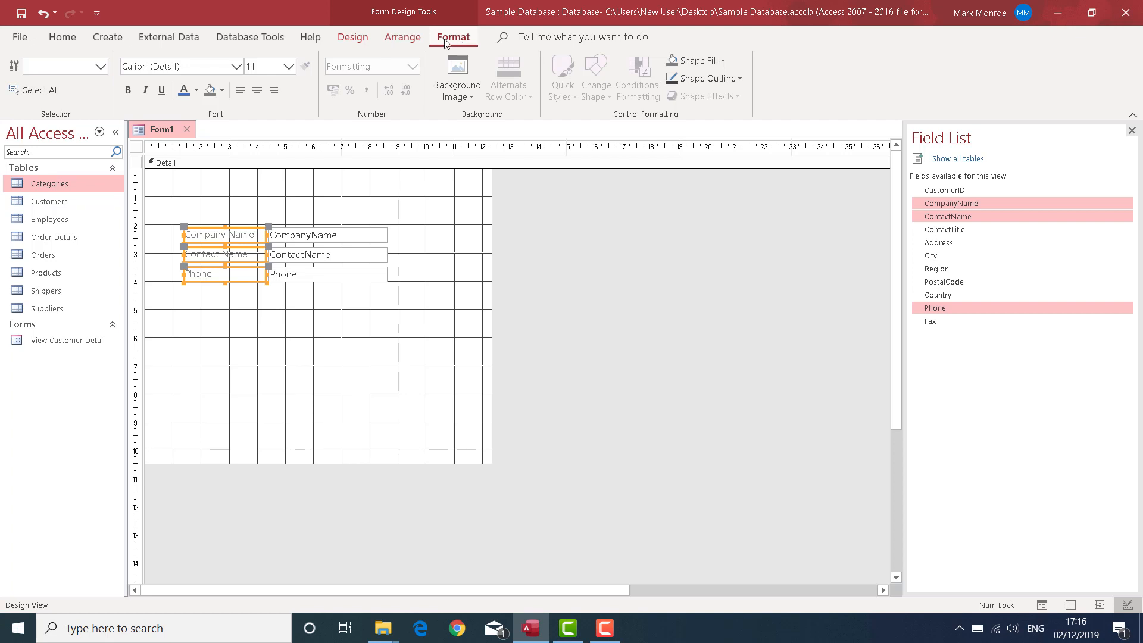
left_click(129, 90)
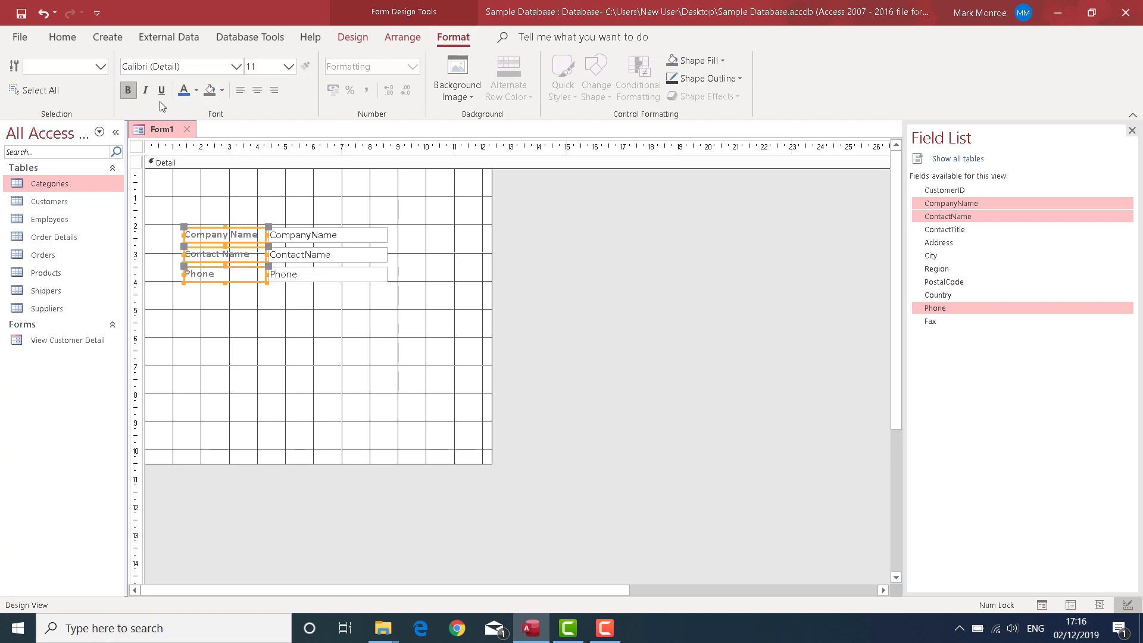
left_click(198, 92)
left_click(215, 110)
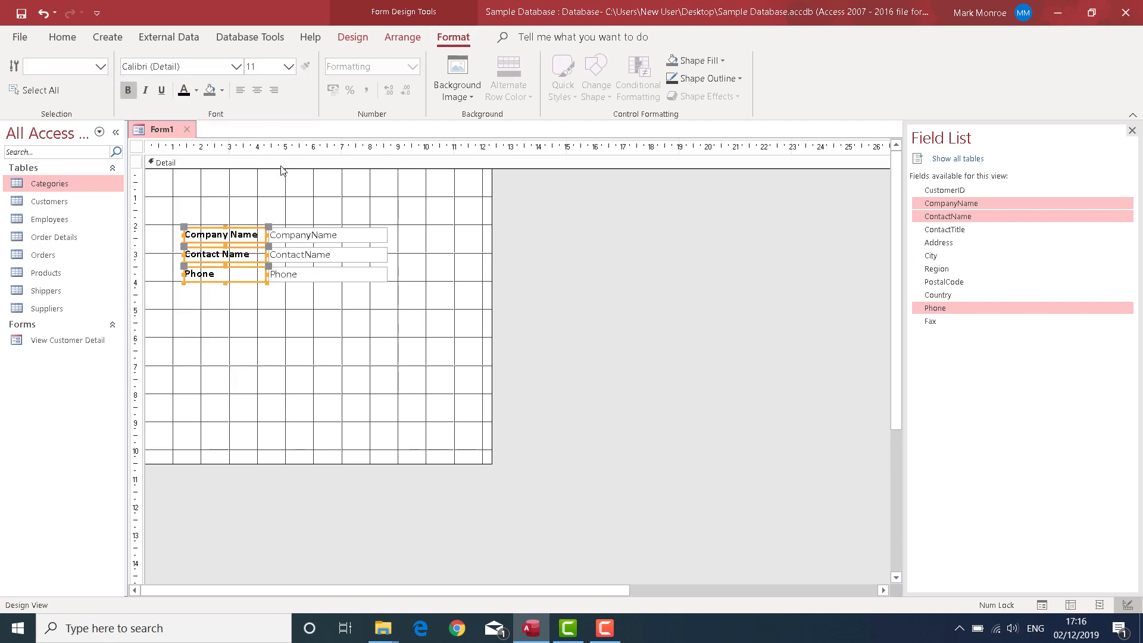
left_click(273, 92)
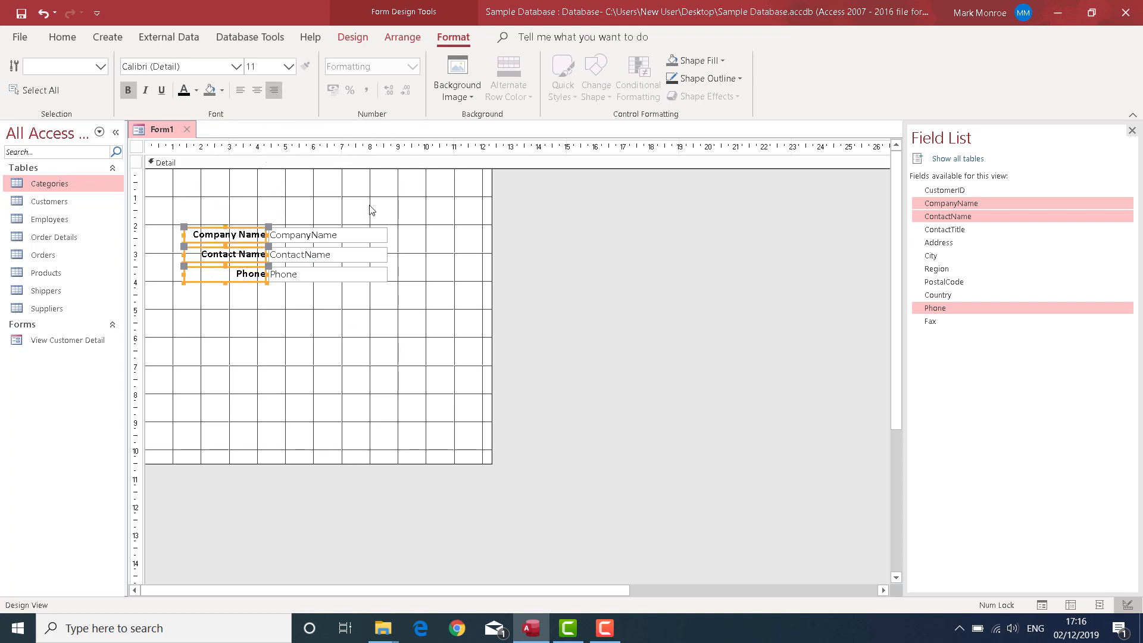
Add a label reading "Customer Orders" above the fields in the Detail section.
left_click(357, 40)
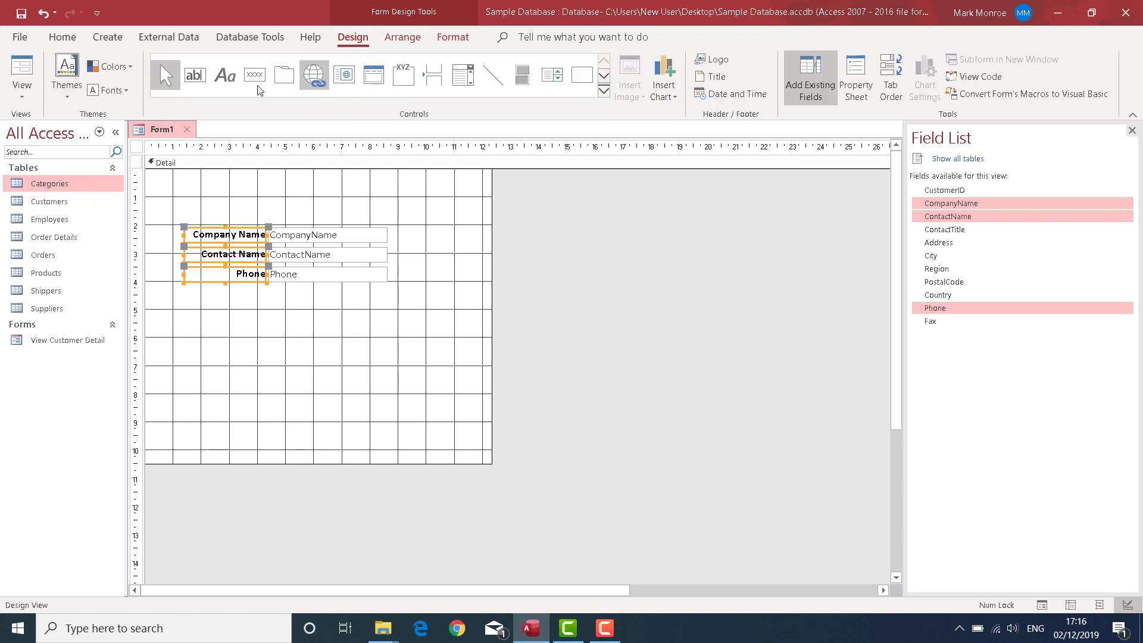
left_click(222, 76)
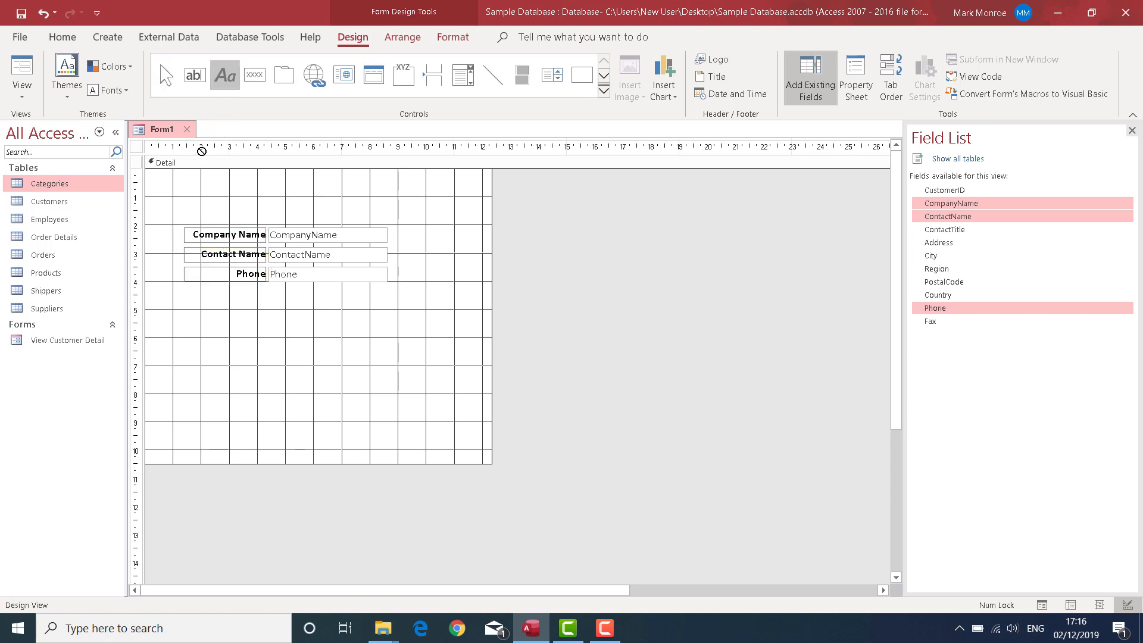
left_click(182, 182)
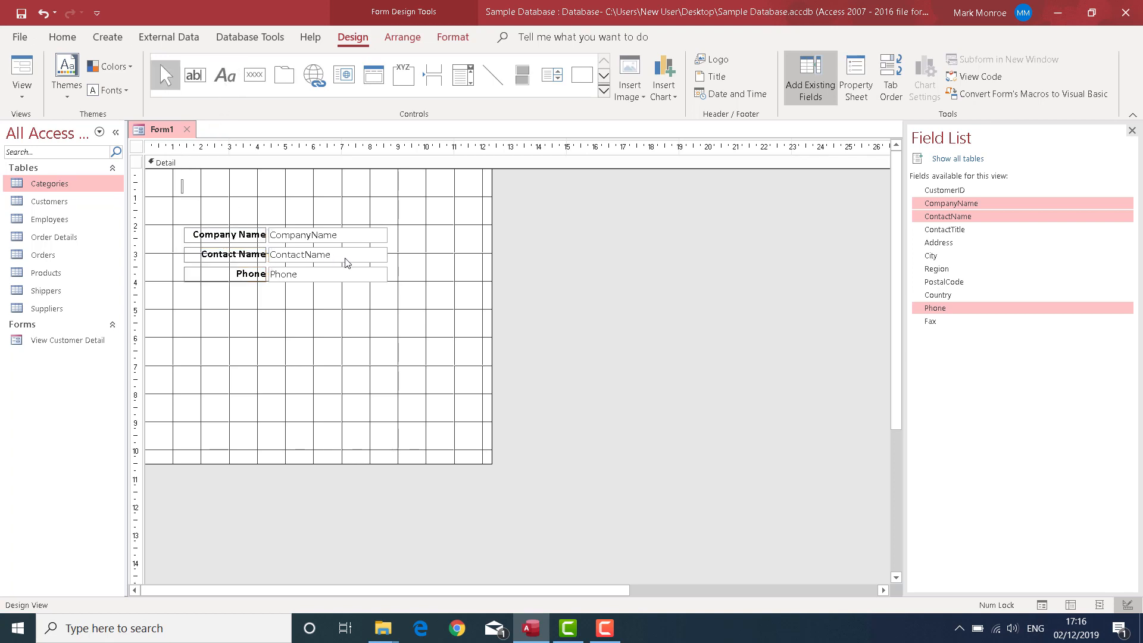
type("Customer Orders")
left_click(299, 206)
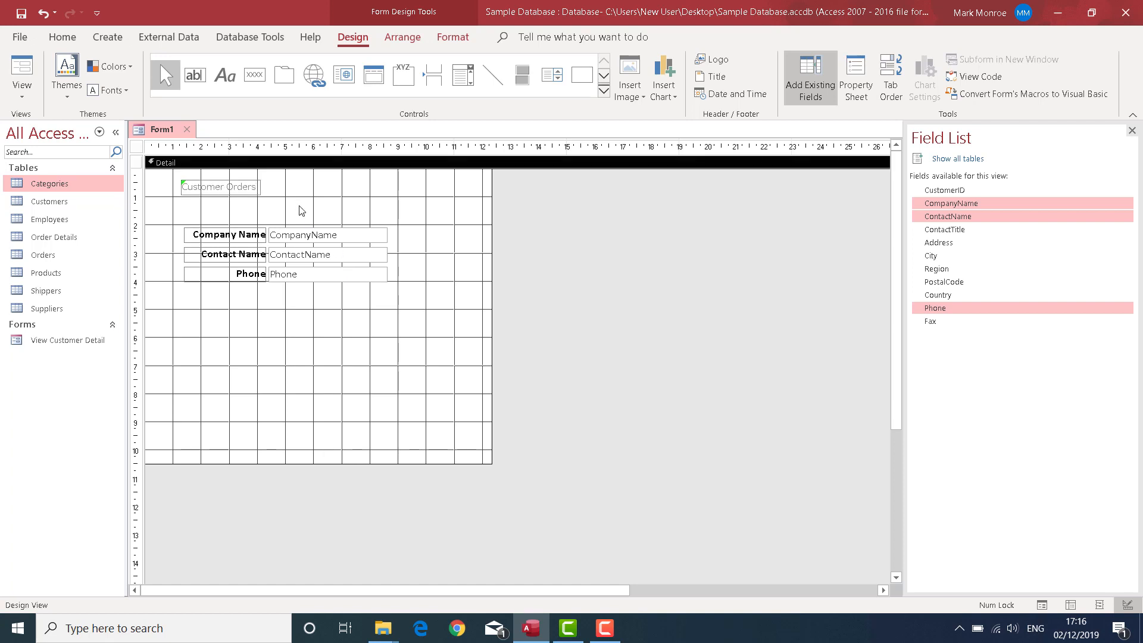
Format the "Customer Orders" label as bold 28-point text and enlarge its box to about 10 cm wide at the form's upper left.
left_click(247, 193)
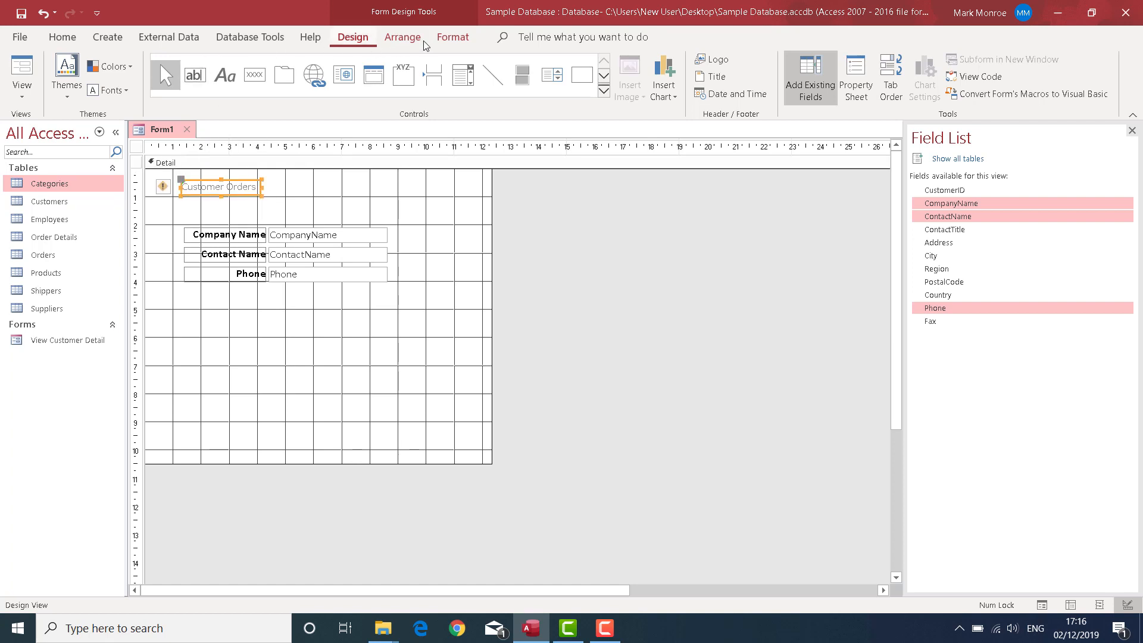
left_click(452, 37)
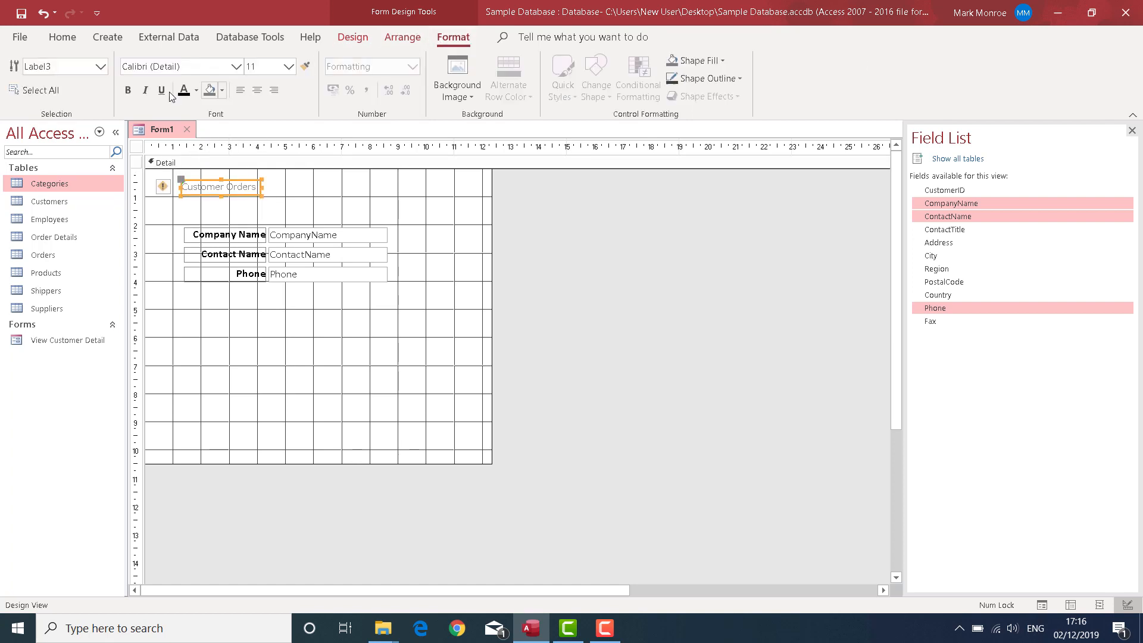
left_click(128, 90)
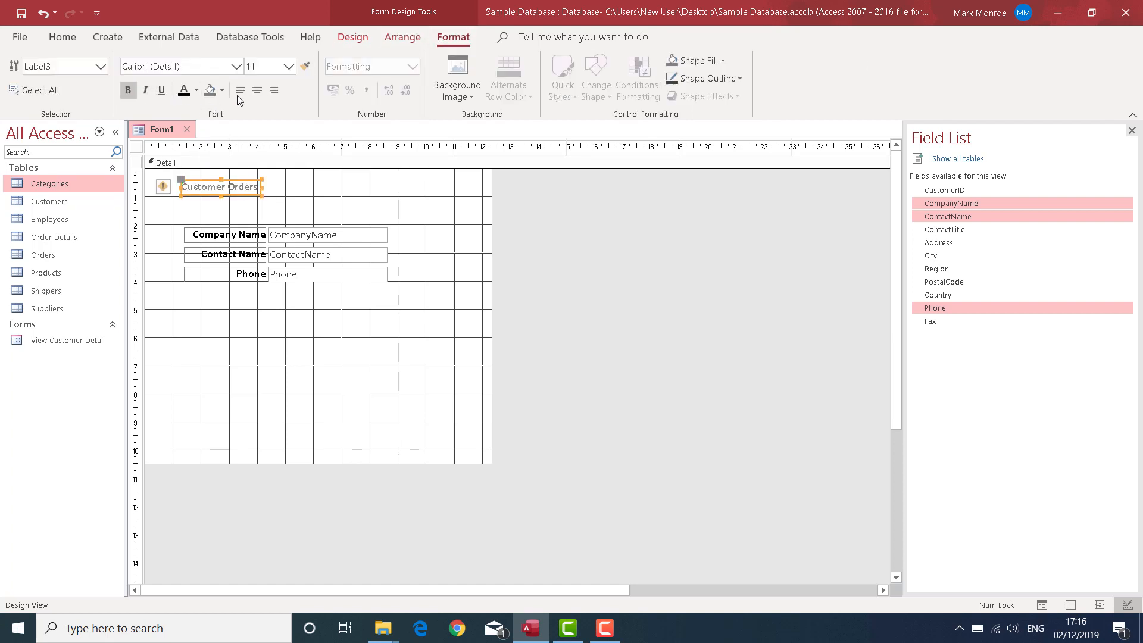
left_click(288, 66)
left_click(260, 300)
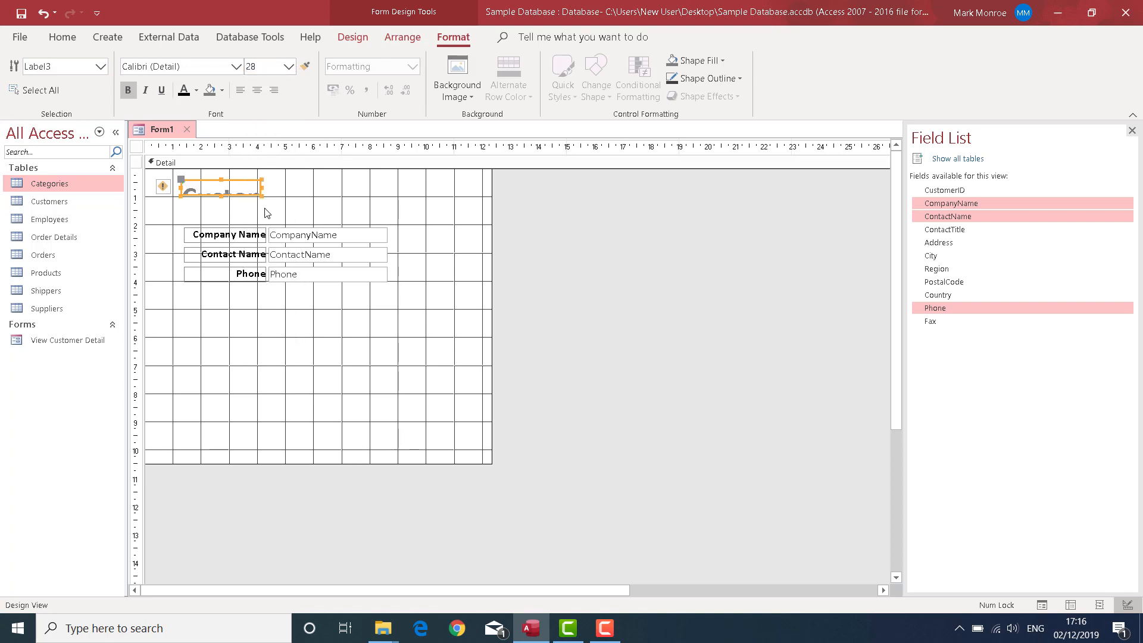
left_click_drag(261, 196, 404, 224)
left_click(185, 90)
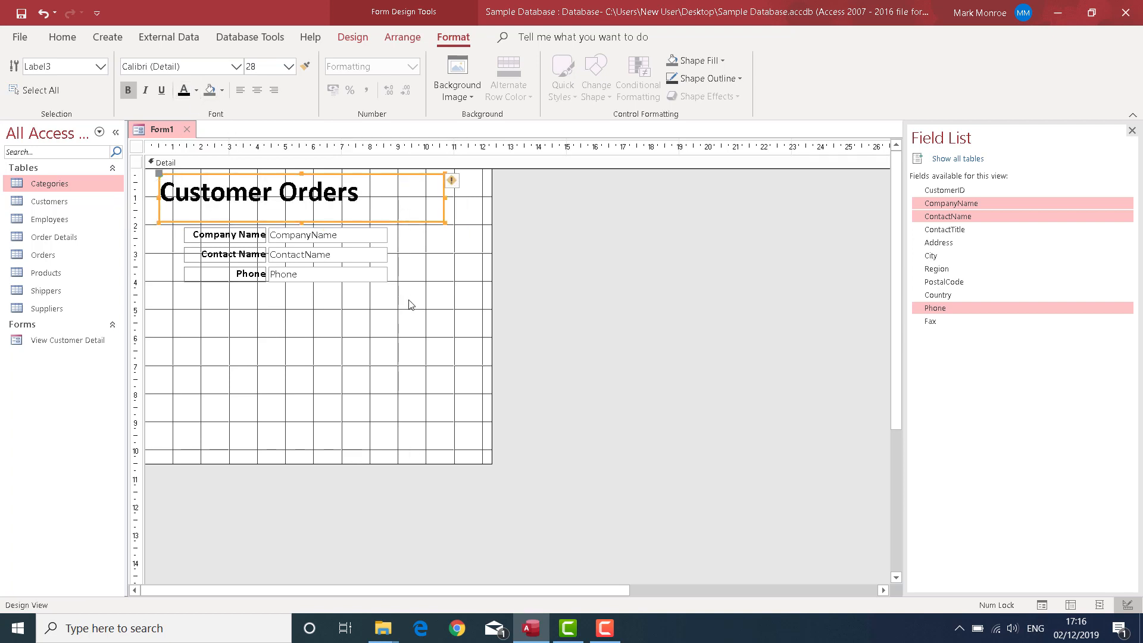
left_click(418, 319)
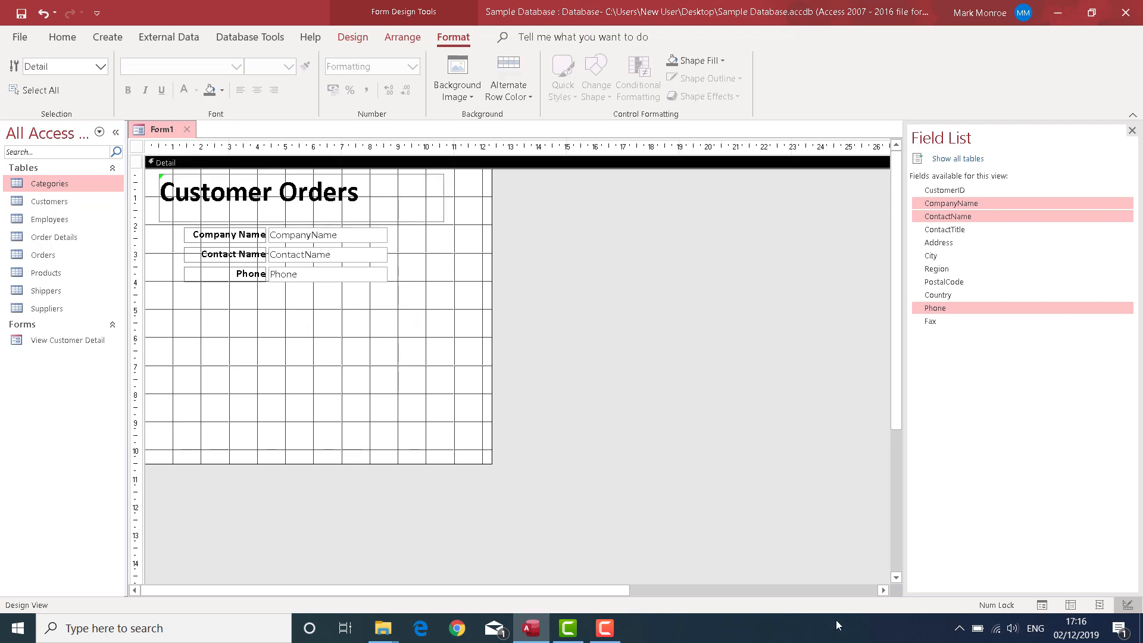
Display the form in Form View and page forward through the customer records to the sixth one.
left_click(1042, 605)
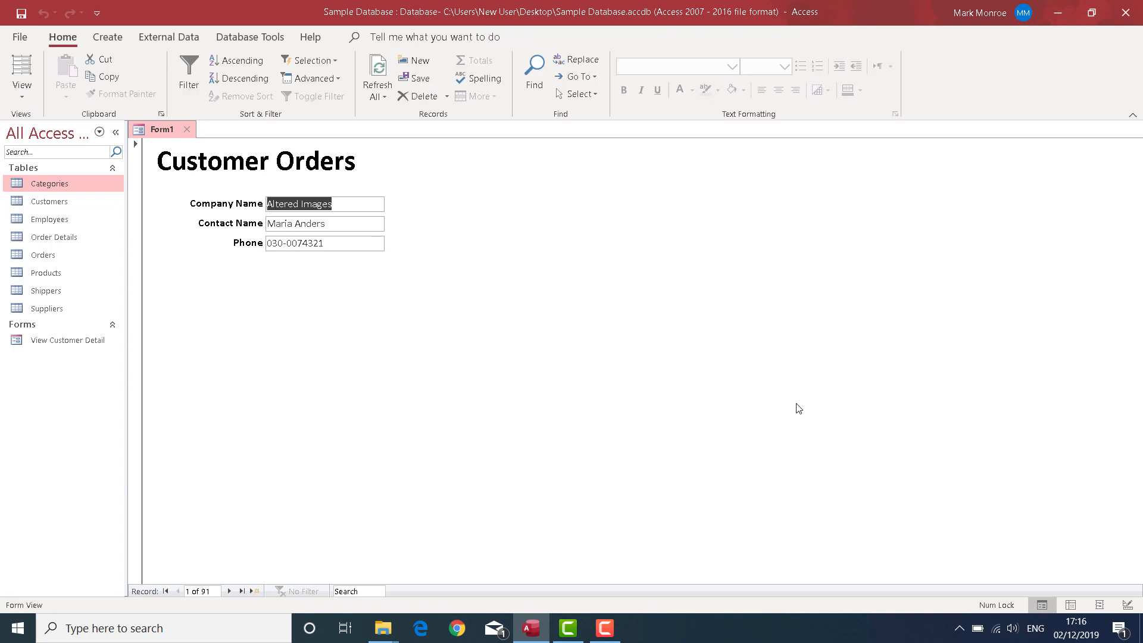
left_click(228, 591)
left_click(228, 592)
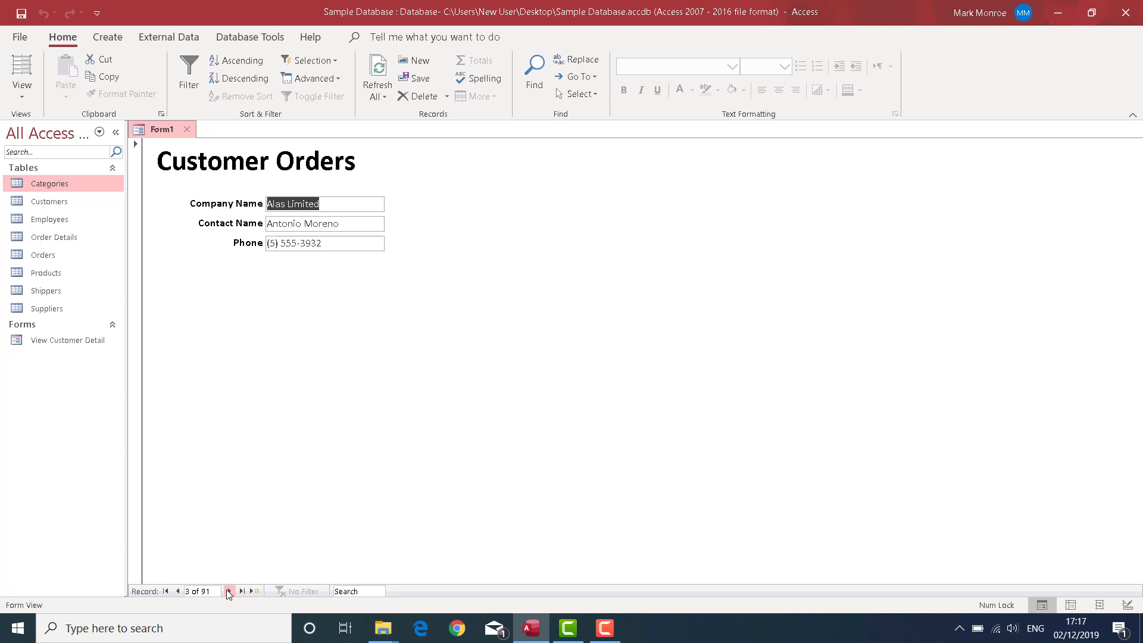
left_click(229, 591)
left_click(228, 591)
left_click(229, 591)
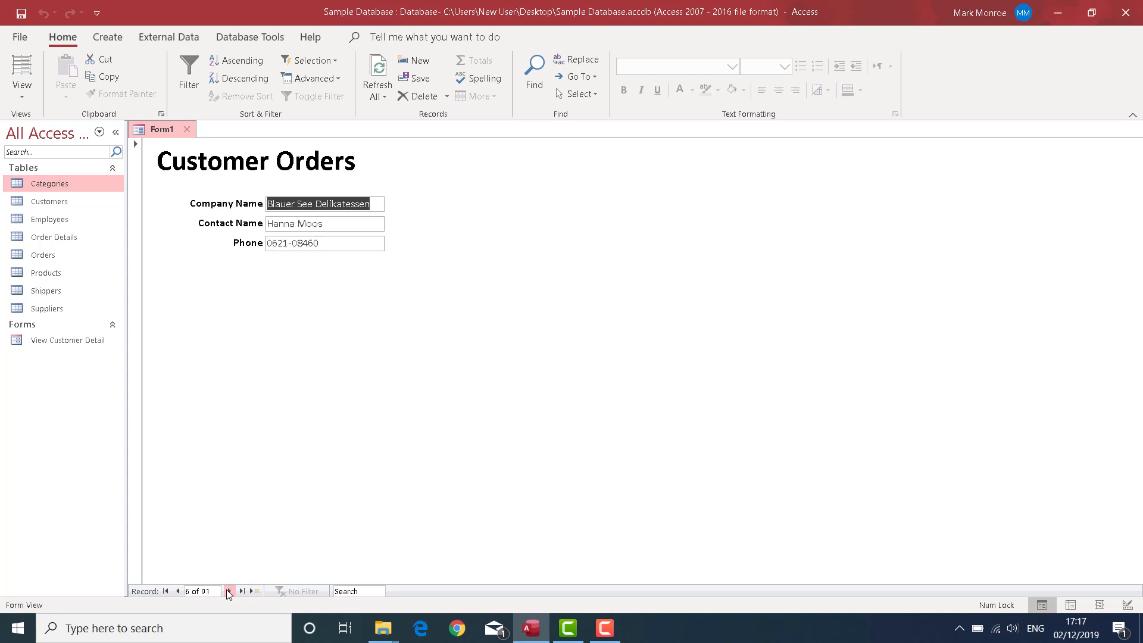
Page forward through the customer records in Form View to the twelfth one.
left_click(229, 591)
left_click(228, 591)
left_click(229, 591)
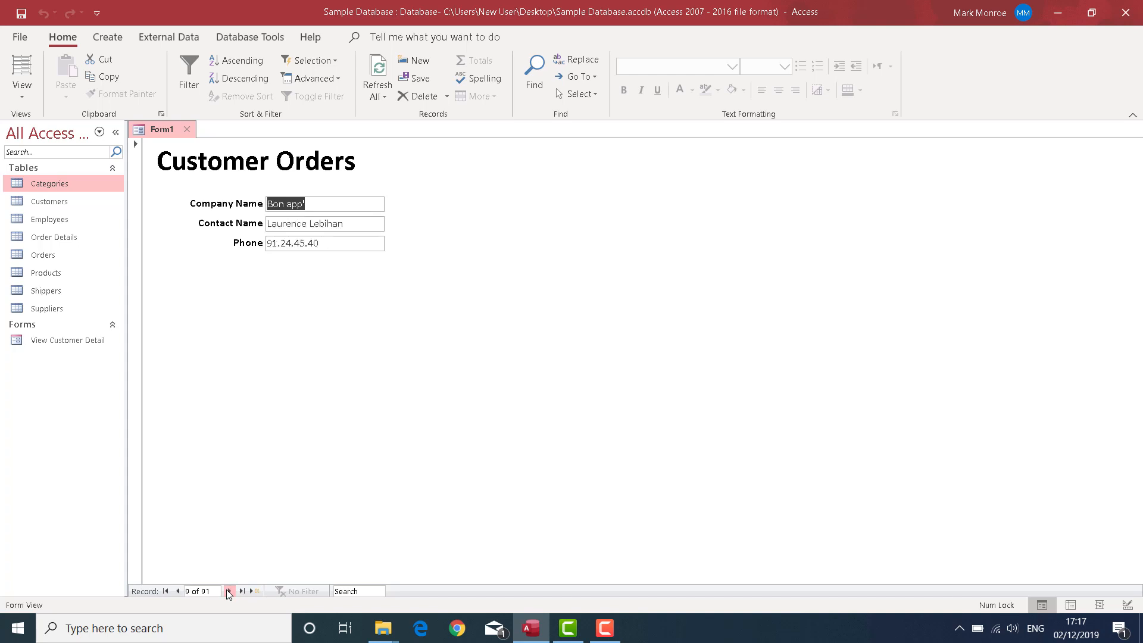
left_click(229, 591)
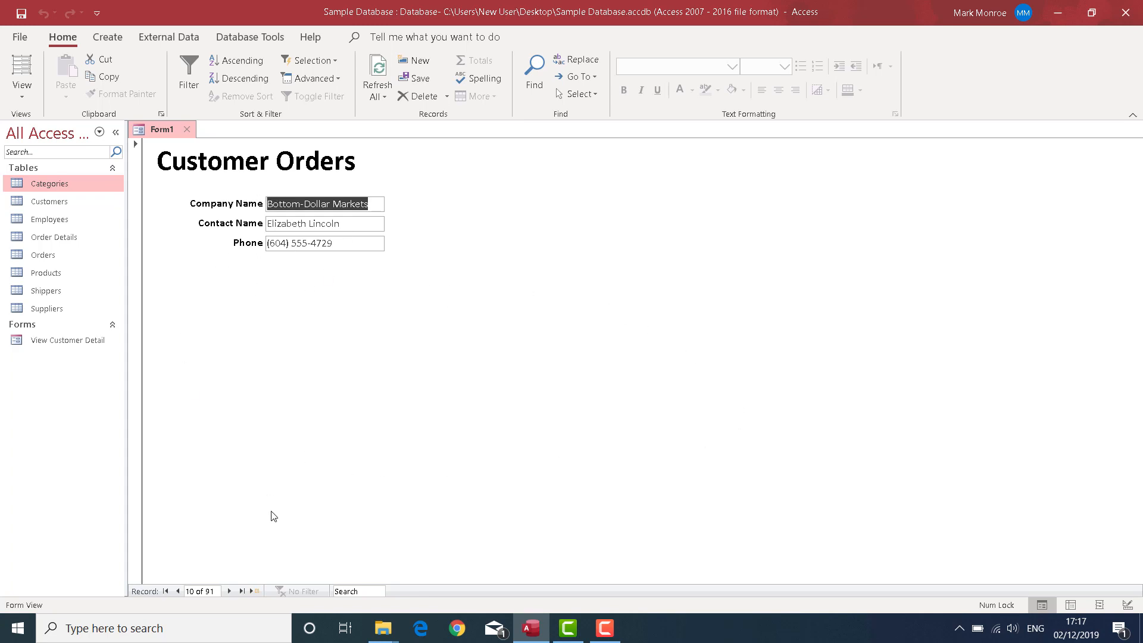
left_click(228, 591)
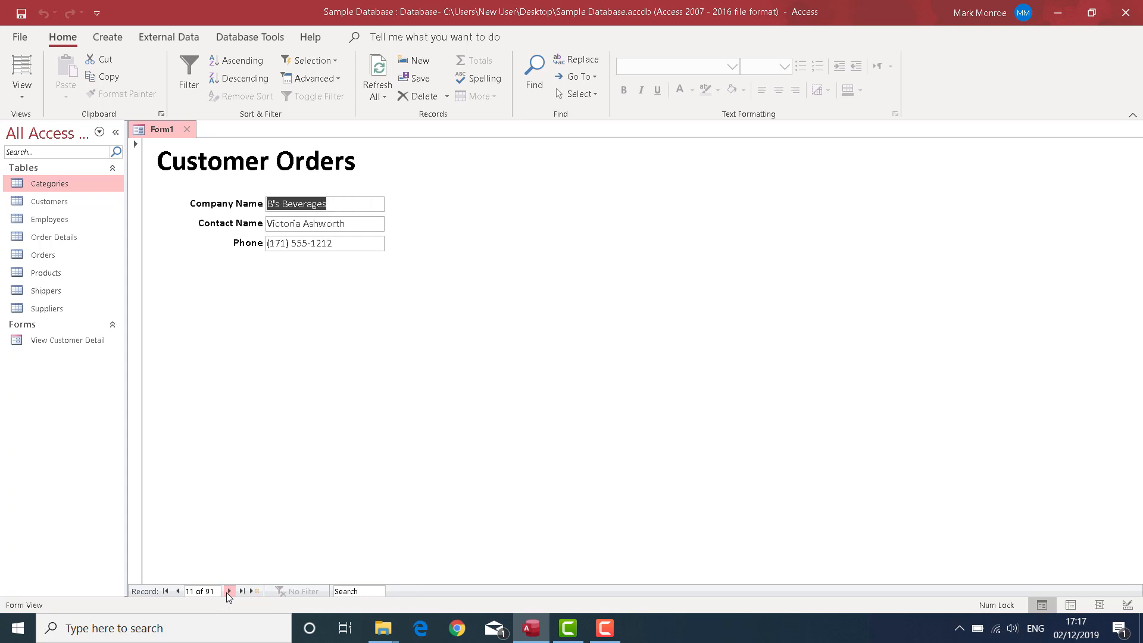
left_click(229, 591)
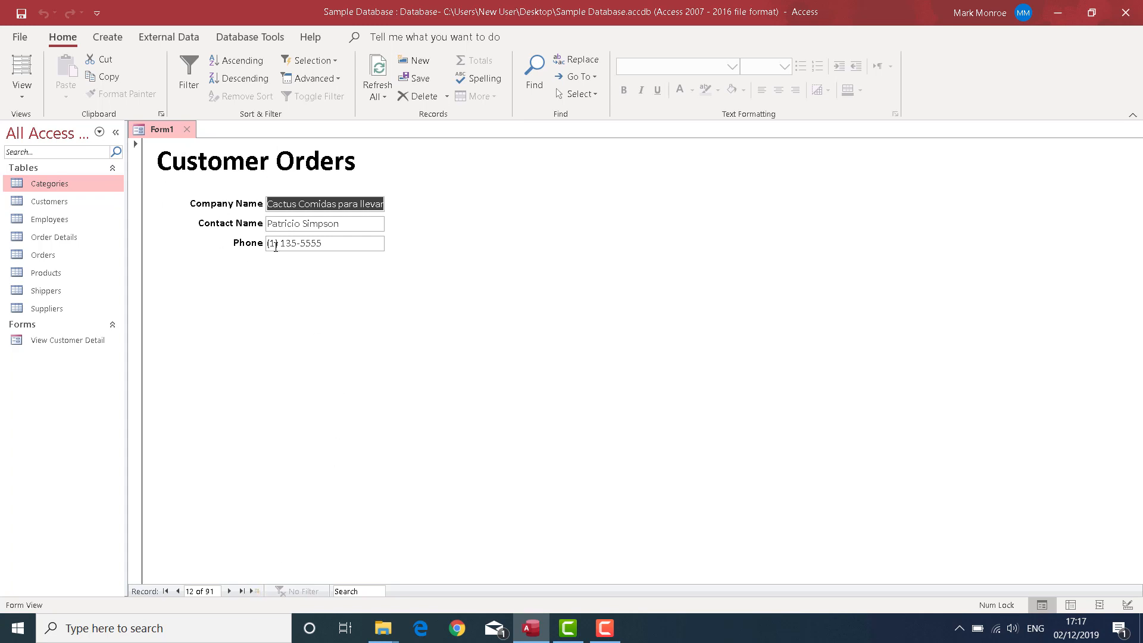
Close the form, saving its changes under the name "Customers".
left_click(186, 134)
left_click(519, 358)
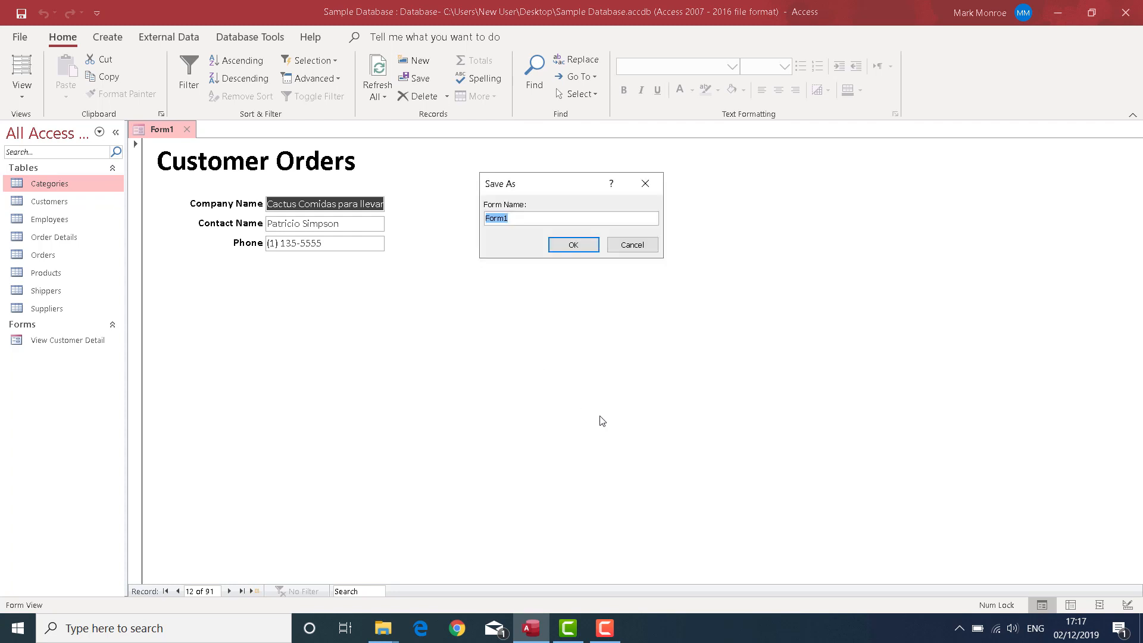
type("Customers")
key("Return")
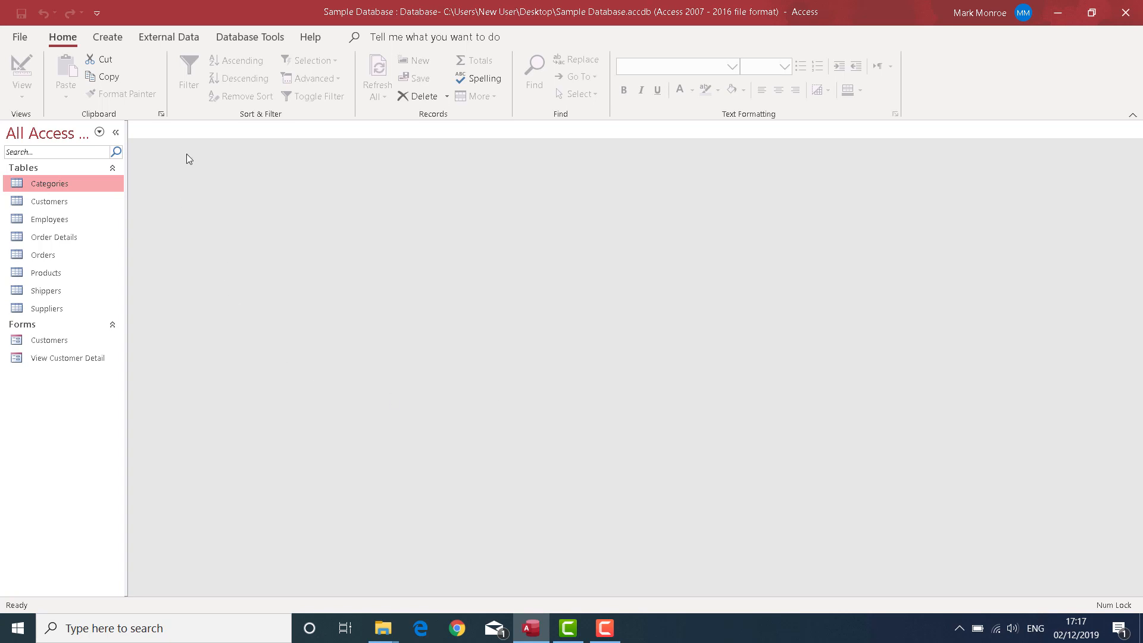
Create a new blank form in Design View and set its Record Source to the Orders table.
left_click(102, 39)
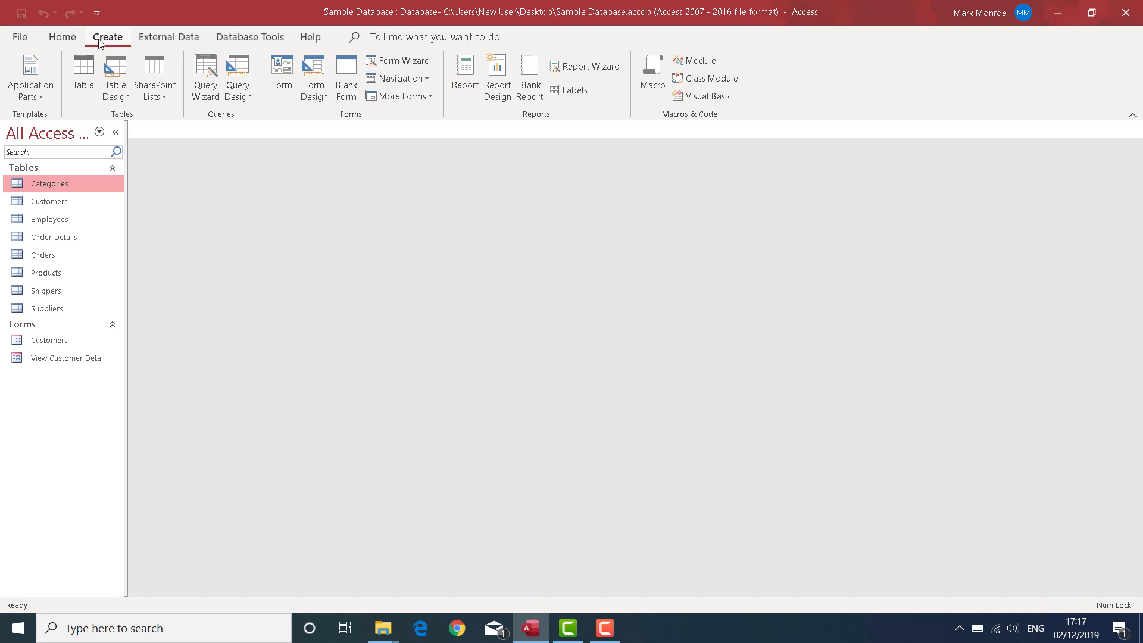
left_click(314, 83)
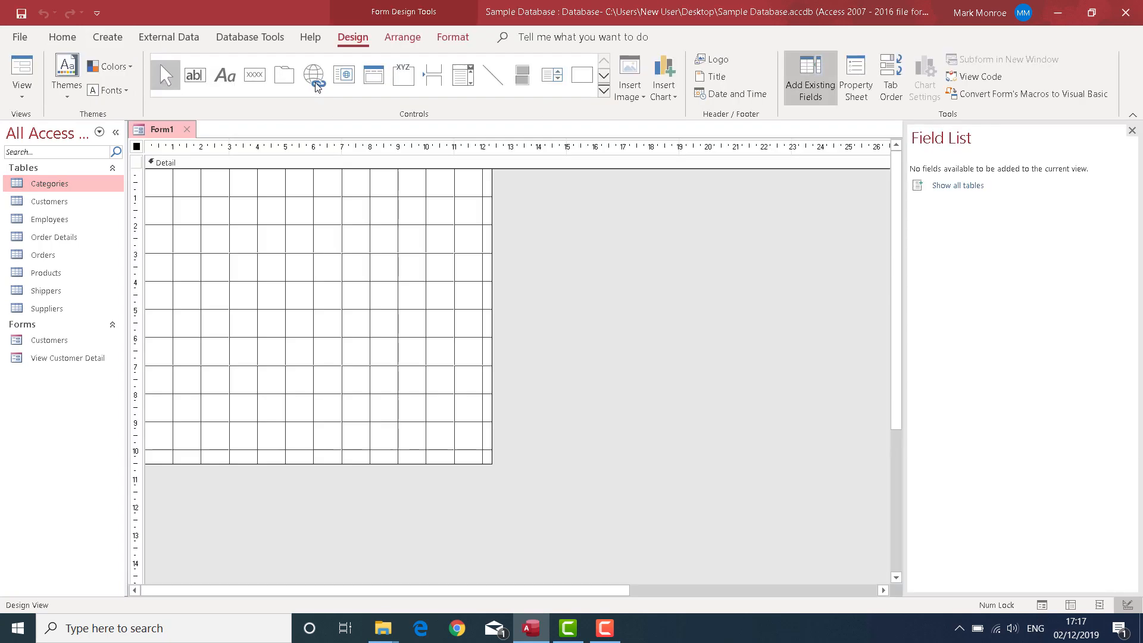
double_click(137, 148)
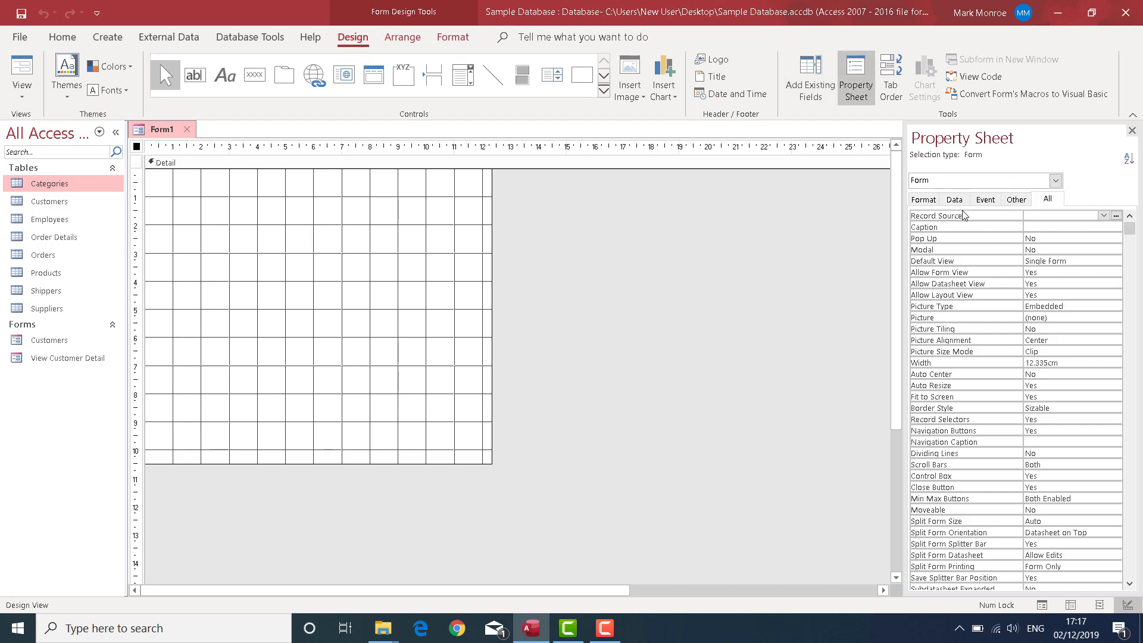
left_click(1103, 217)
left_click(1103, 216)
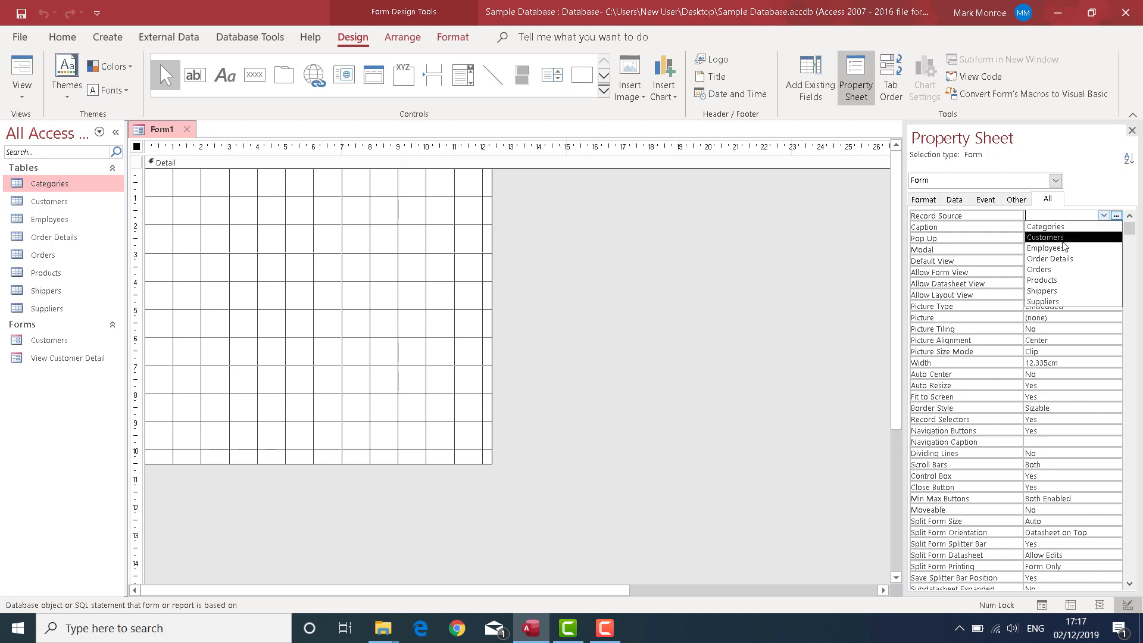
left_click(1050, 272)
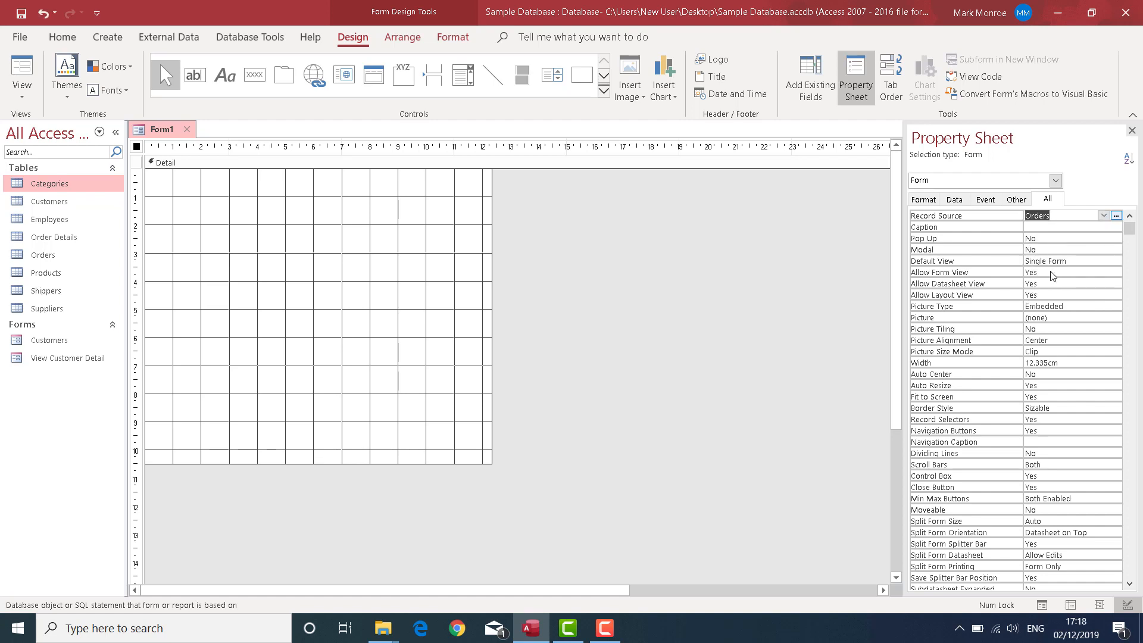
Add the OrderID, OrderDate and EmployeeID fields from the existing fields to the Detail section, one below another.
left_click(810, 83)
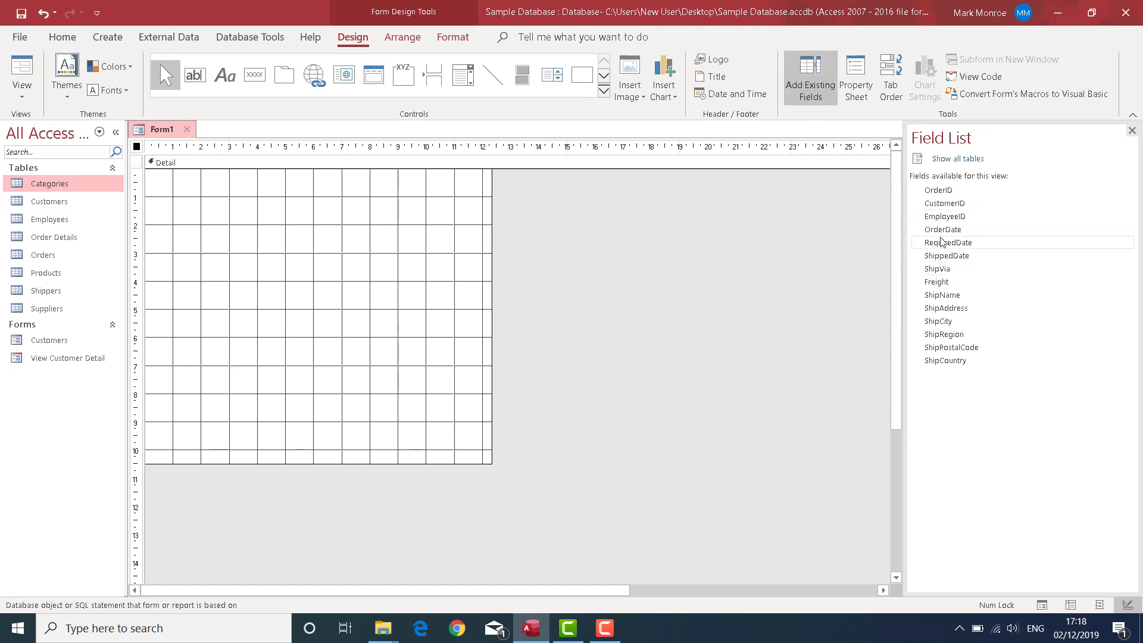
left_click_drag(940, 190, 356, 248)
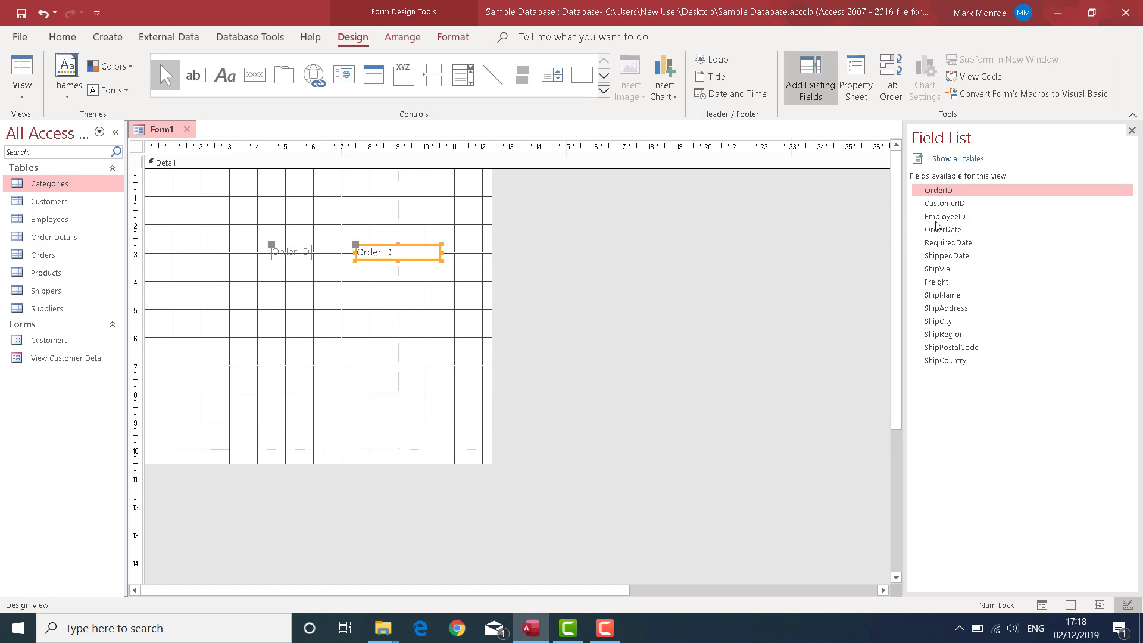
left_click_drag(962, 231, 310, 305)
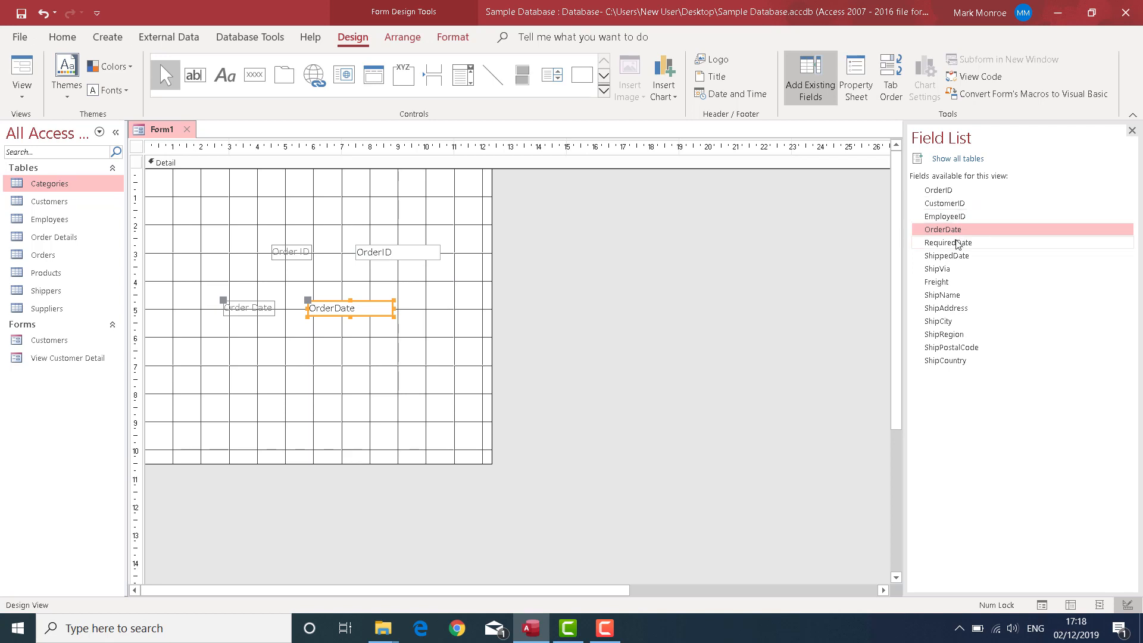
left_click_drag(950, 221, 296, 344)
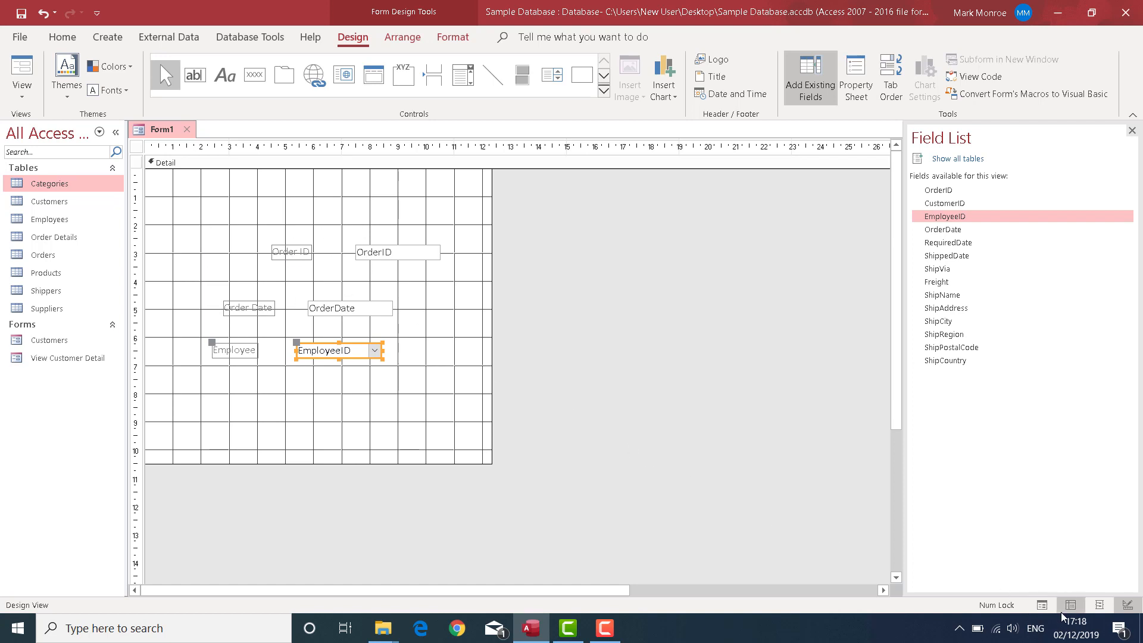
Preview the form in Form View, switch it to Datasheet View and widen the Order Date and Employee columns.
left_click(1043, 605)
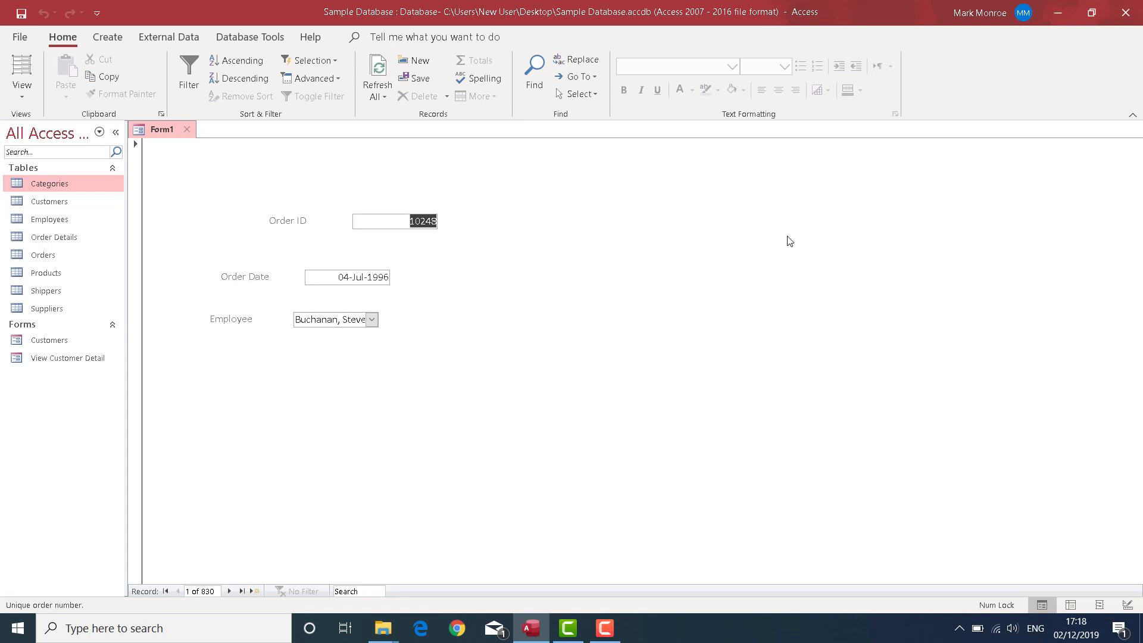
left_click(1070, 605)
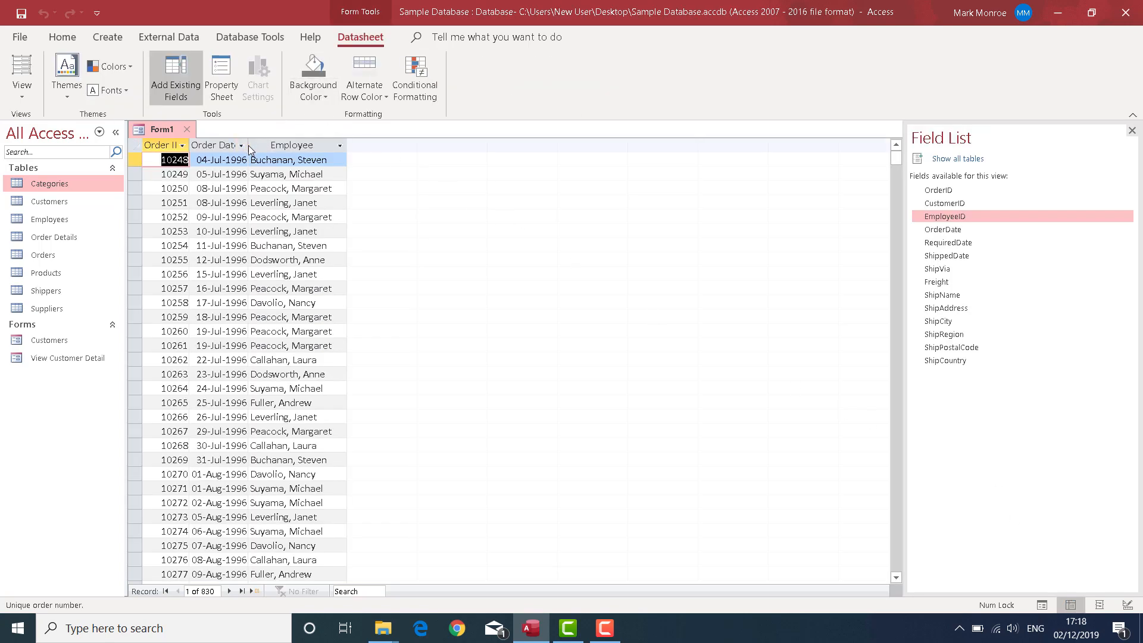
left_click_drag(248, 145, 289, 146)
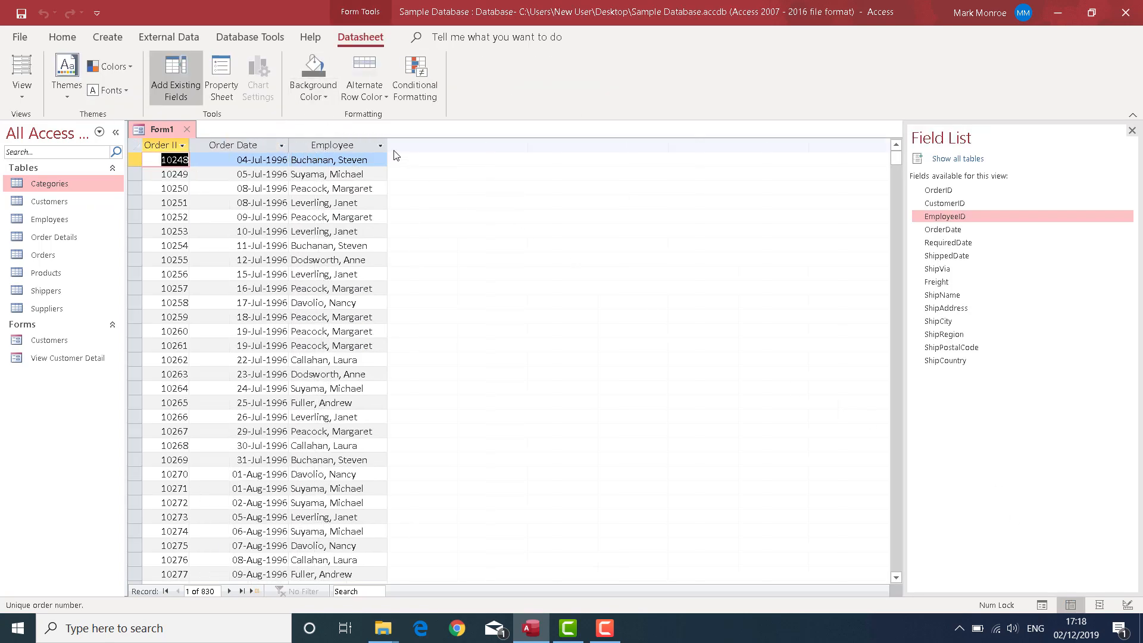
left_click_drag(387, 148, 438, 145)
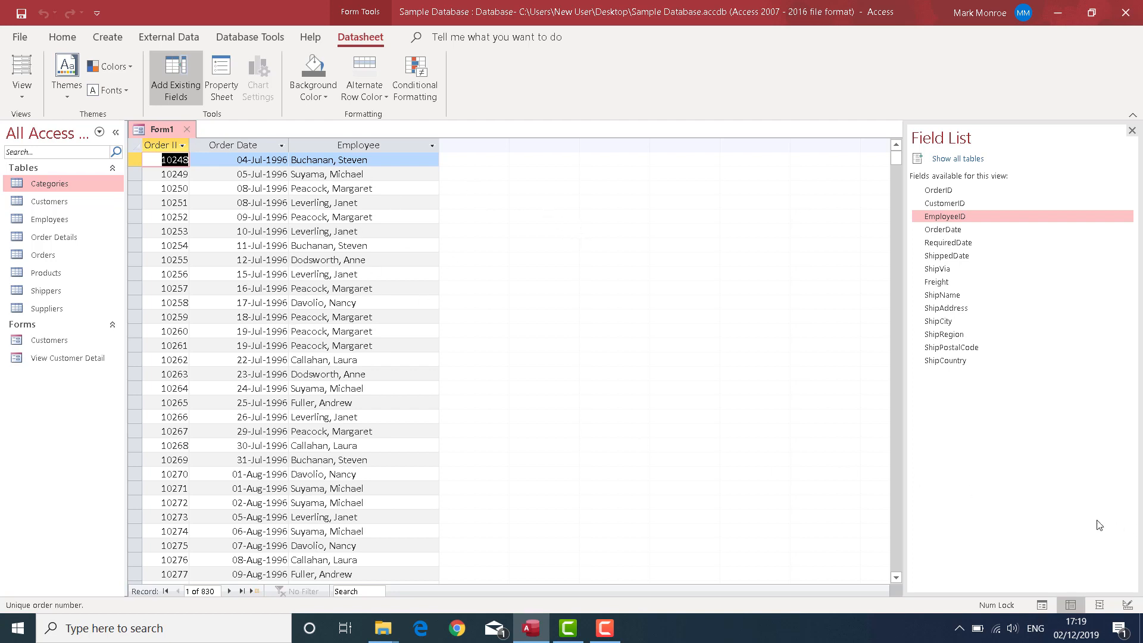
Return the form to Design View and set its Default View property to Datasheet.
left_click(1127, 604)
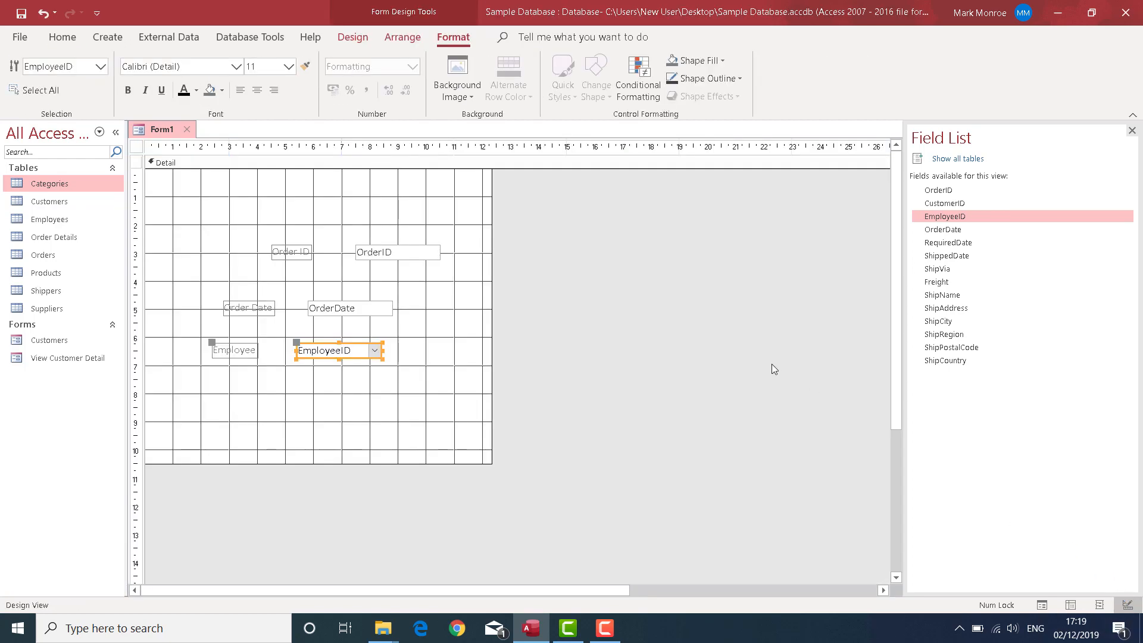
double_click(135, 153)
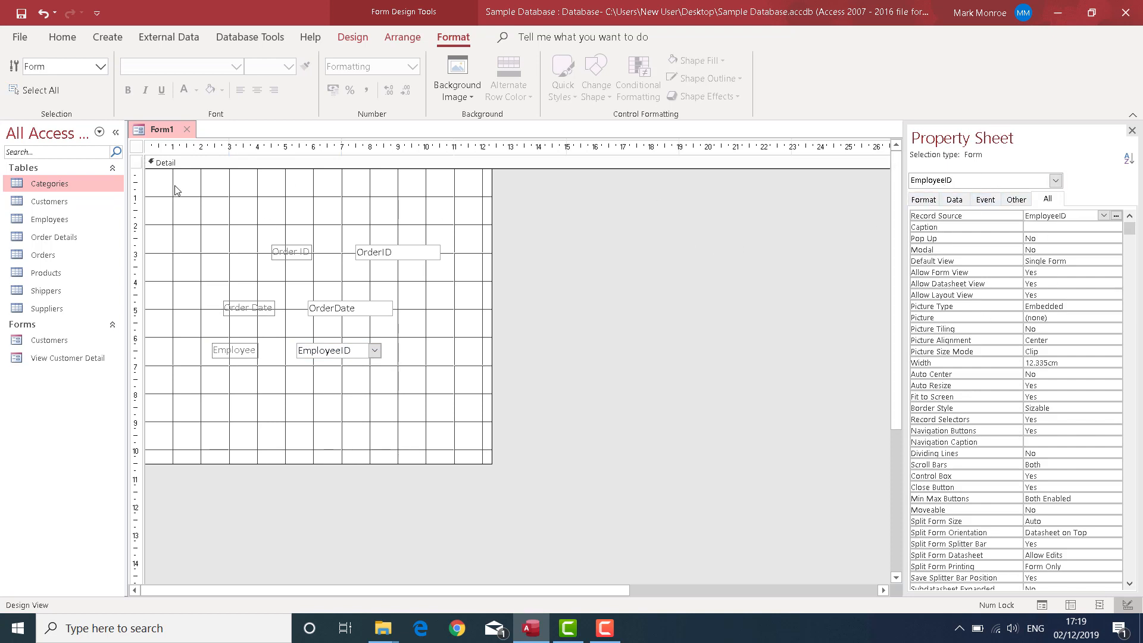
left_click(204, 188)
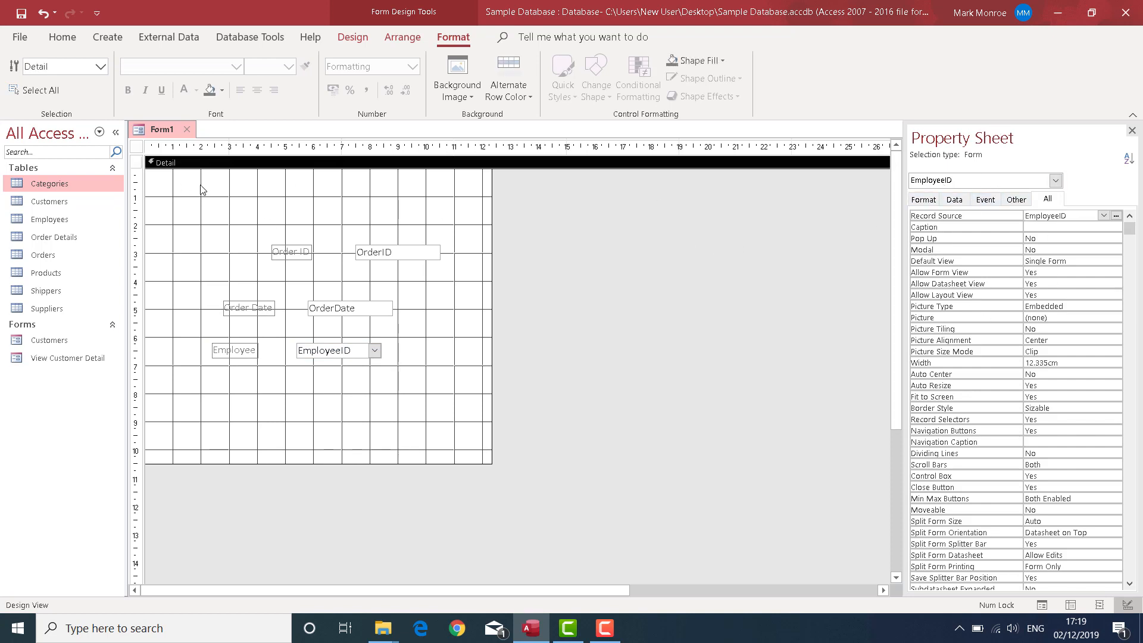
left_click(139, 151)
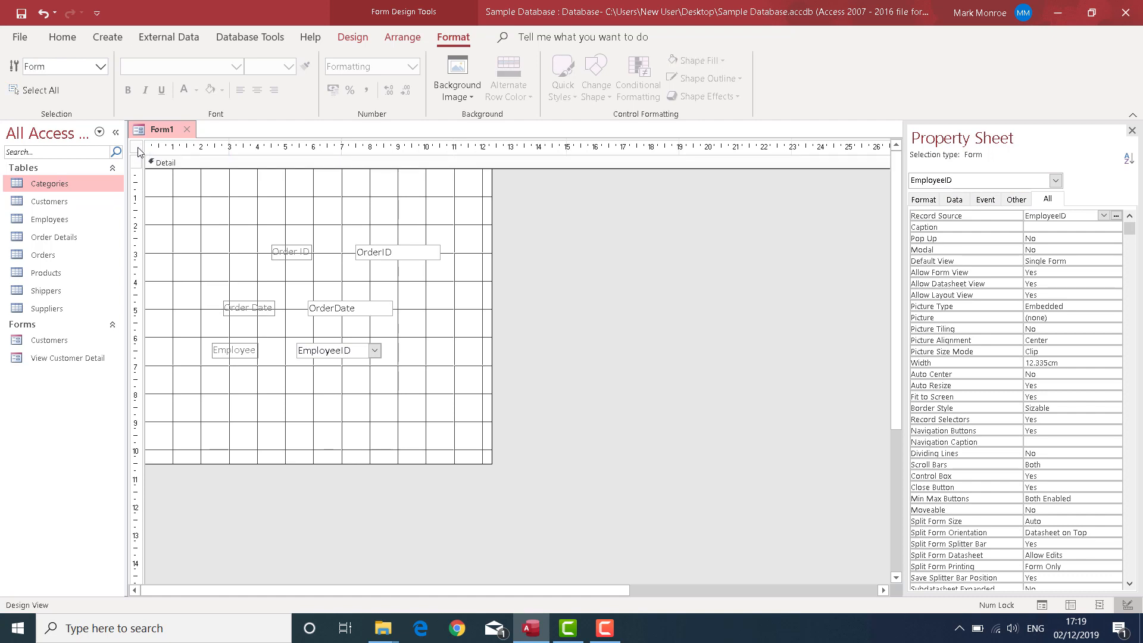
left_click(1054, 180)
left_click(984, 203)
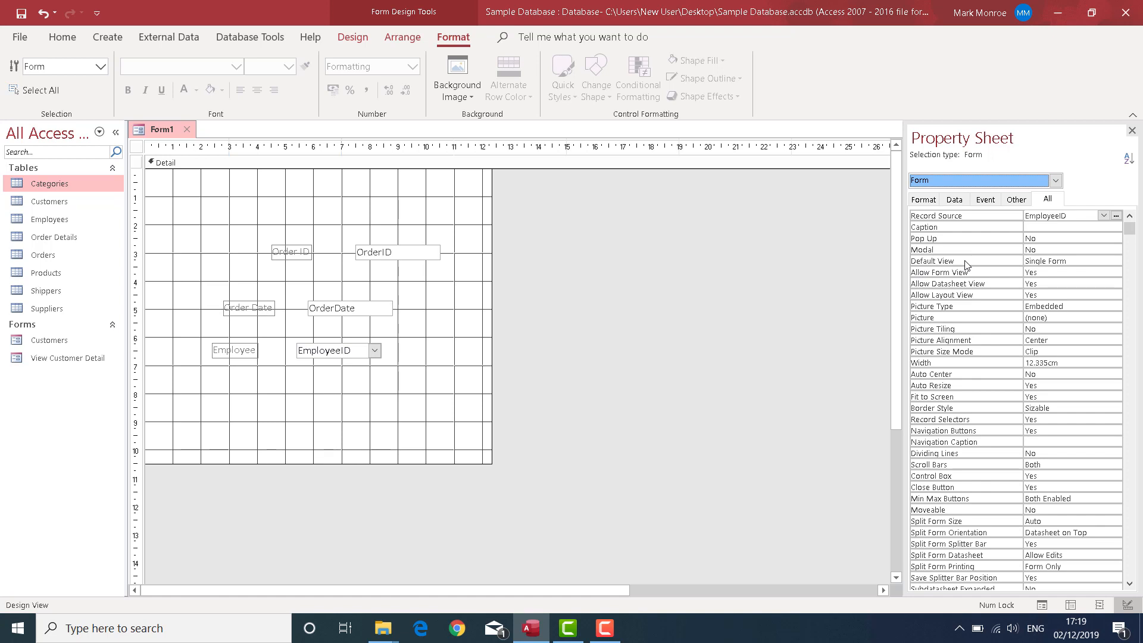
left_click(1076, 264)
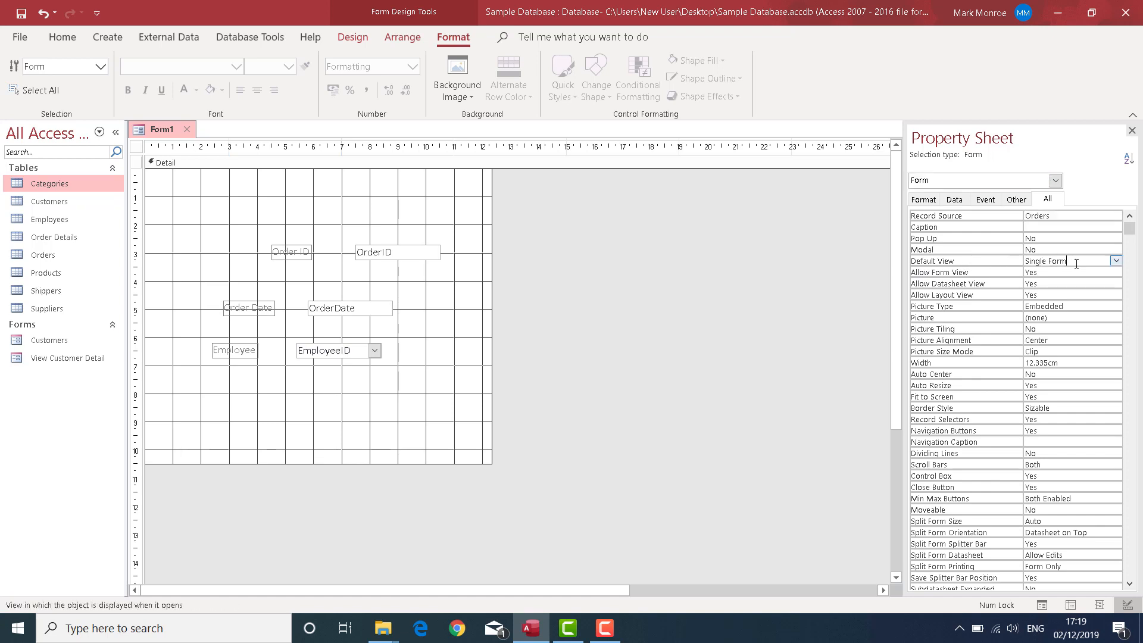
left_click(1116, 262)
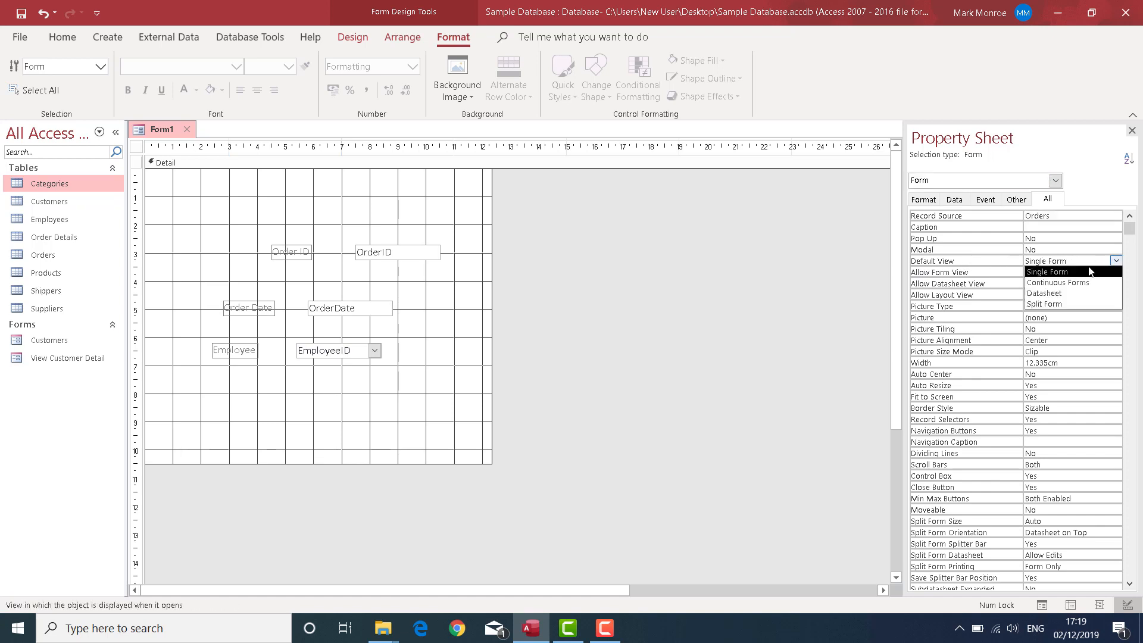
left_click(1062, 294)
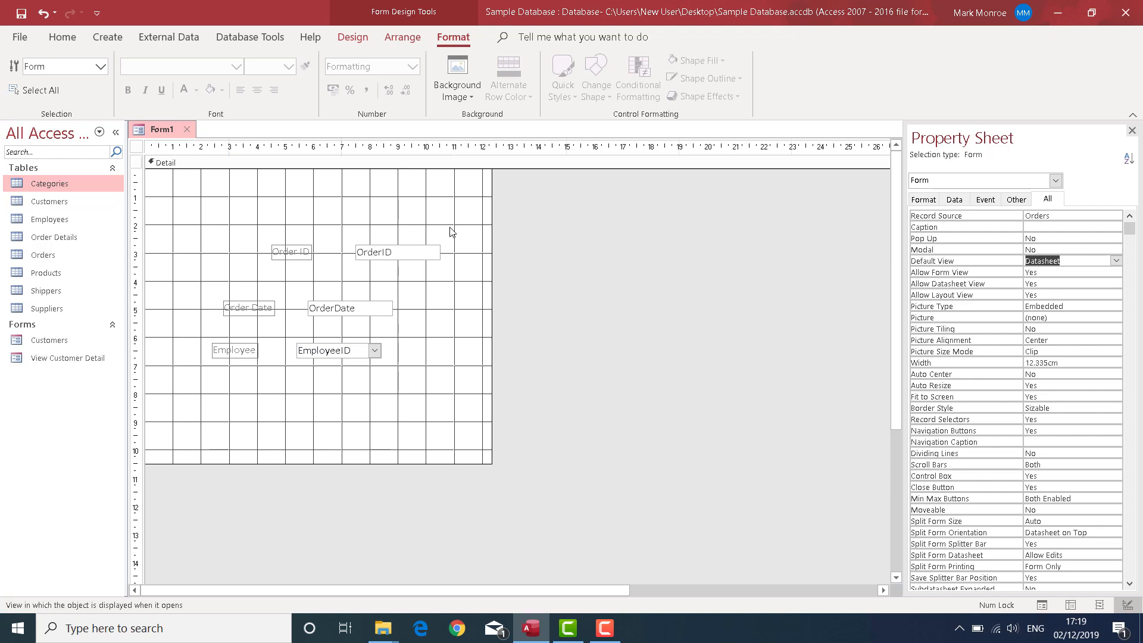
Close the order form, saving its changes under the name "Orders".
left_click(187, 130)
left_click(509, 356)
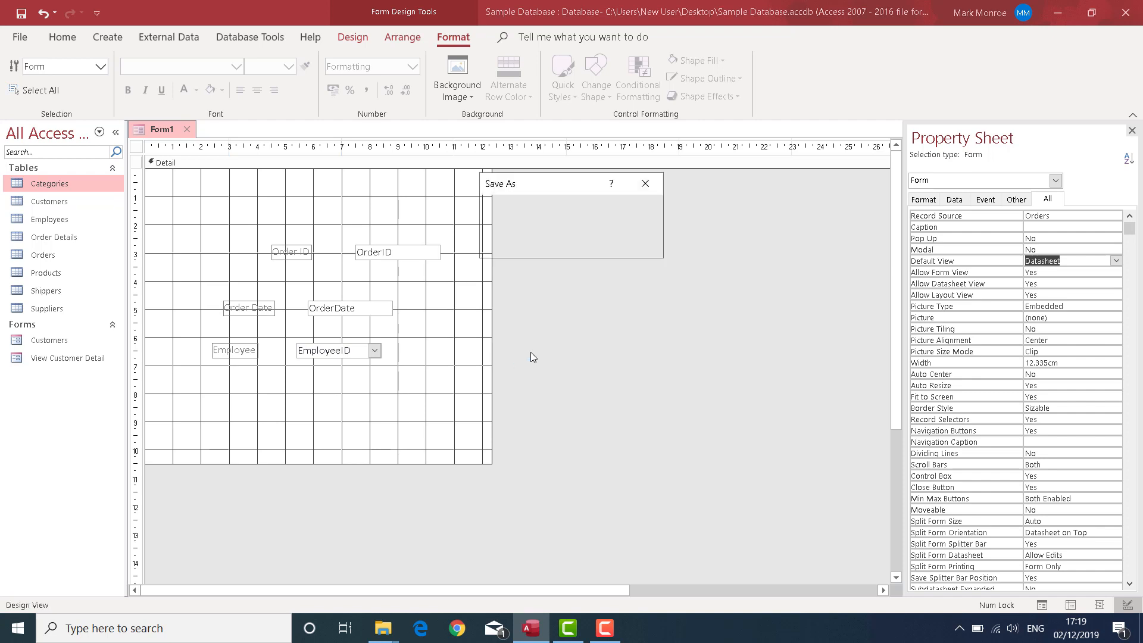
type("Orders")
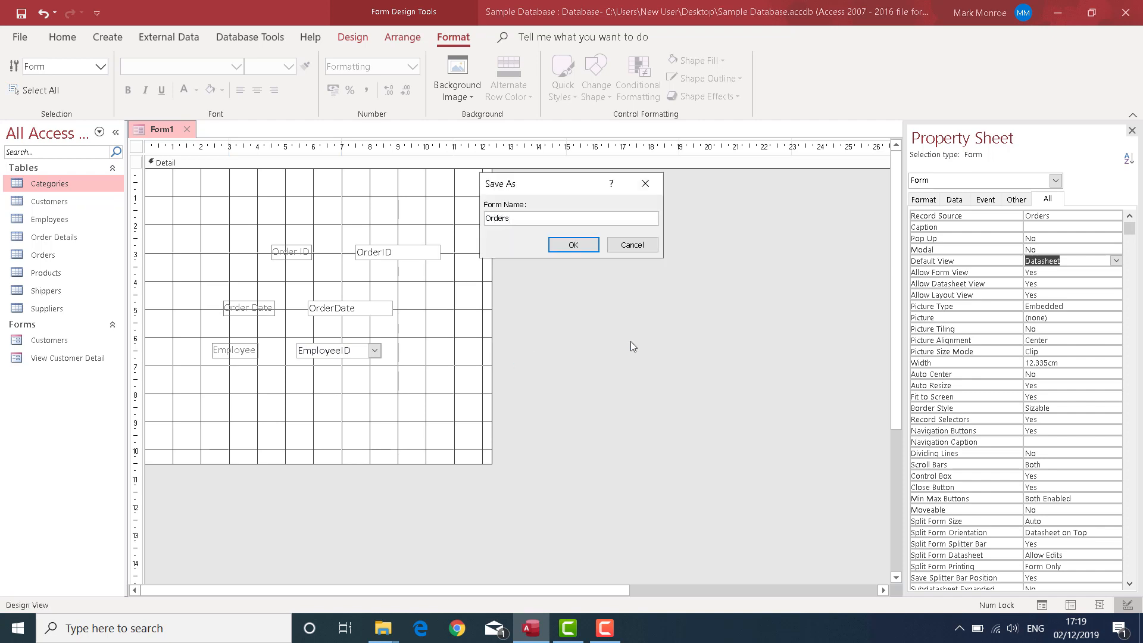
key("Return")
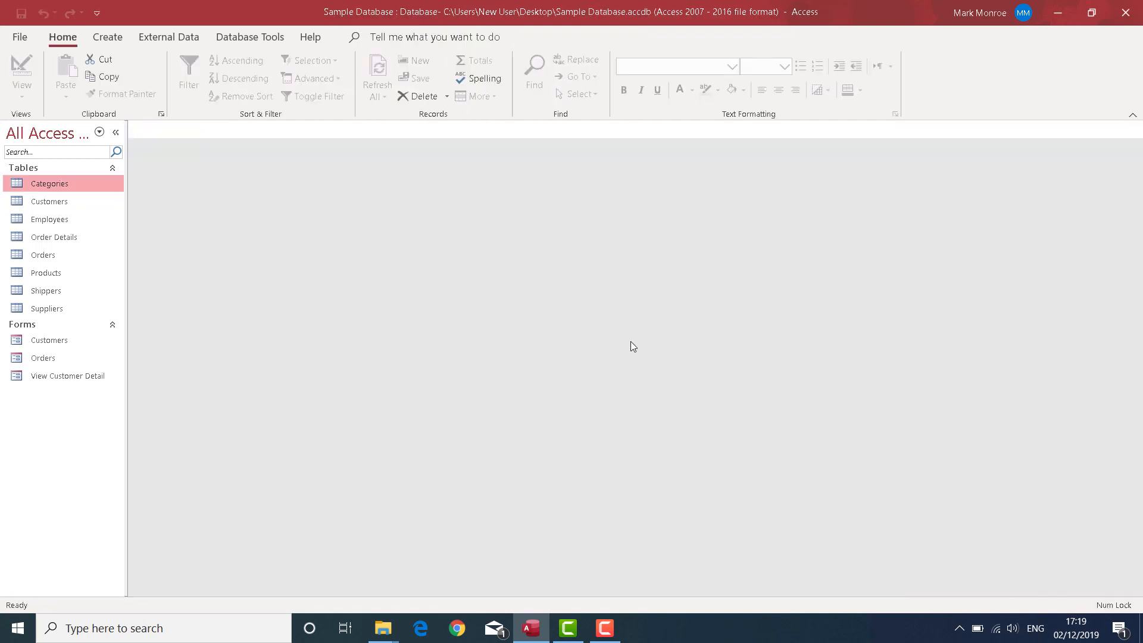
Open the Customers form in Design View and enlarge its Detail section to about 22 cm wide and 13.5 cm high.
double_click(38, 339)
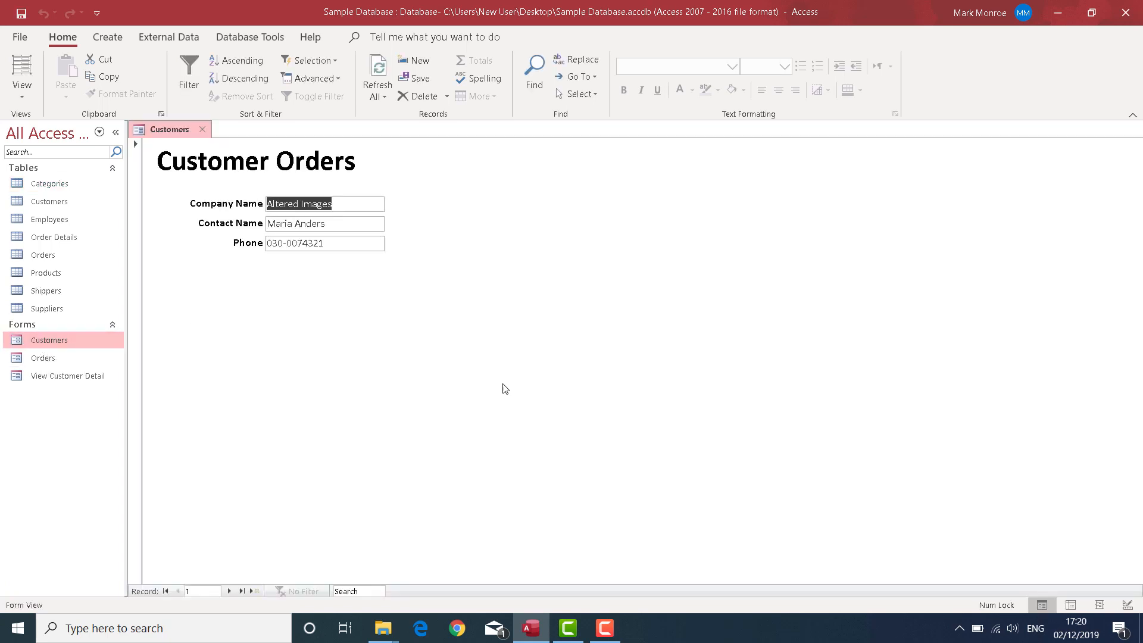
left_click(1127, 606)
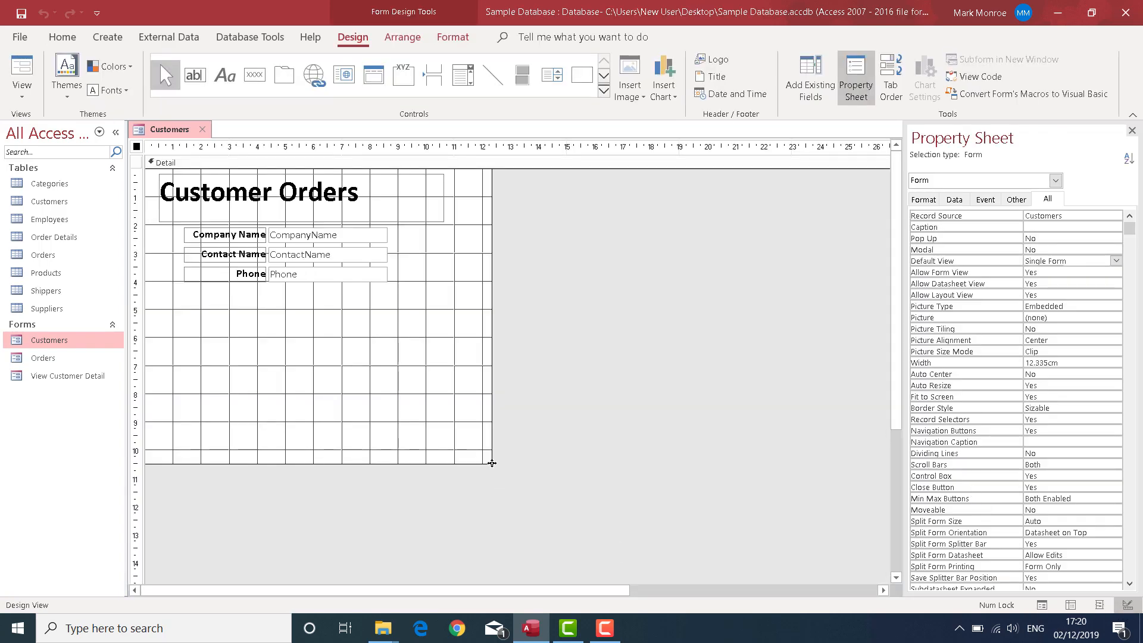
left_click_drag(492, 463, 772, 554)
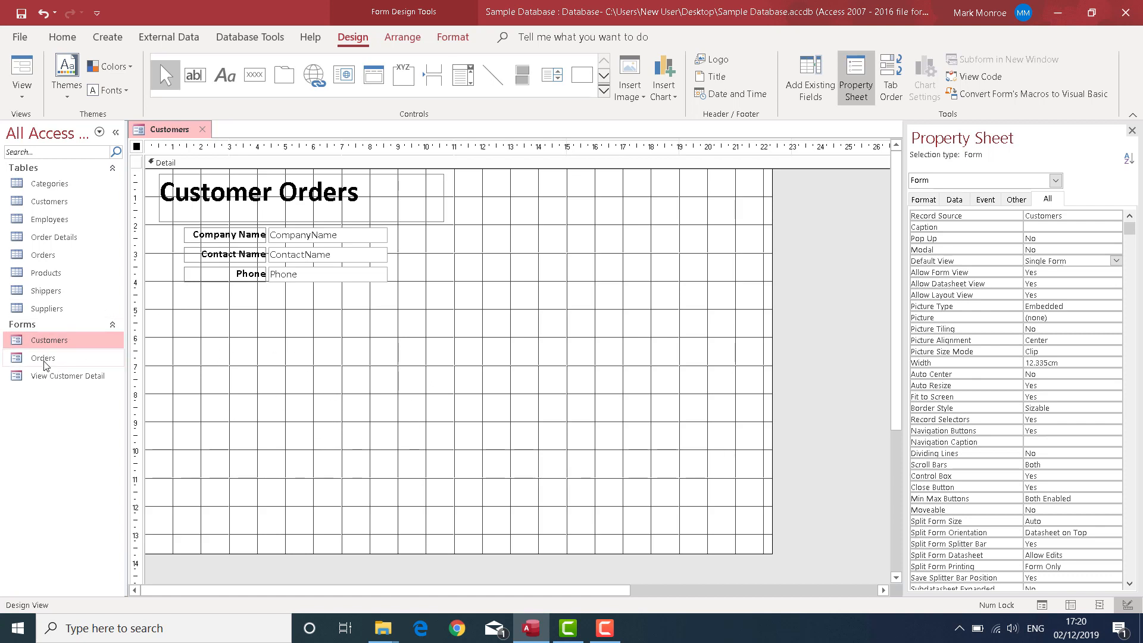
Insert the Orders form as a subform below the Phone field, about 5 cm down the Detail section, and display the result in Form View.
left_click_drag(45, 365, 210, 311)
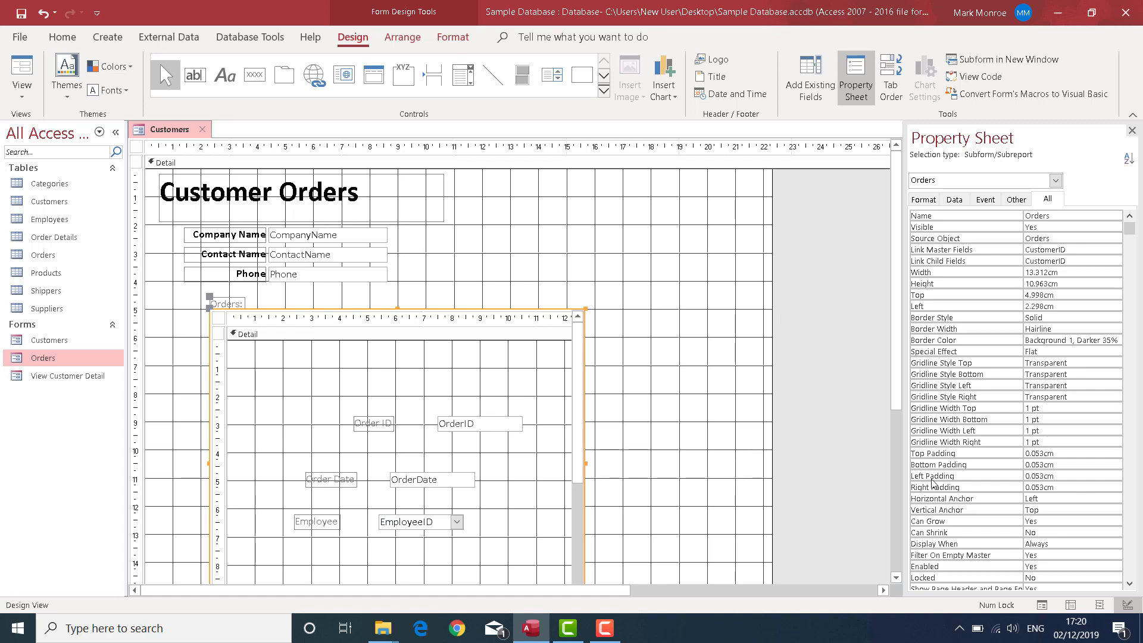
left_click(1042, 604)
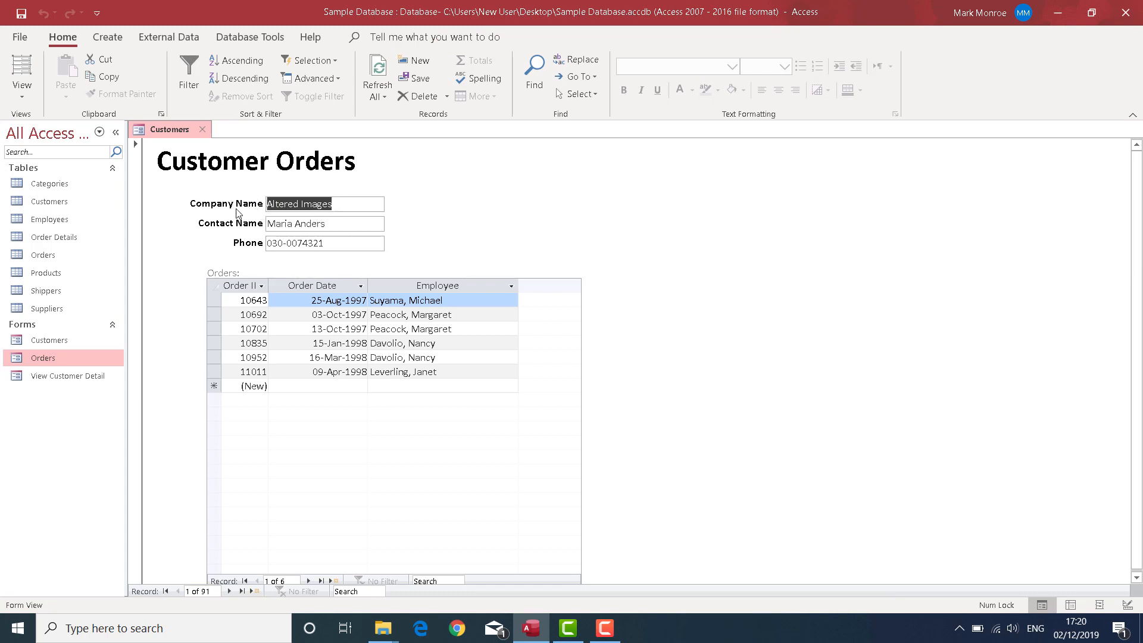
Browse the customer records one by one up to record 10, checking the orders in the subform for each customer.
left_click(230, 592)
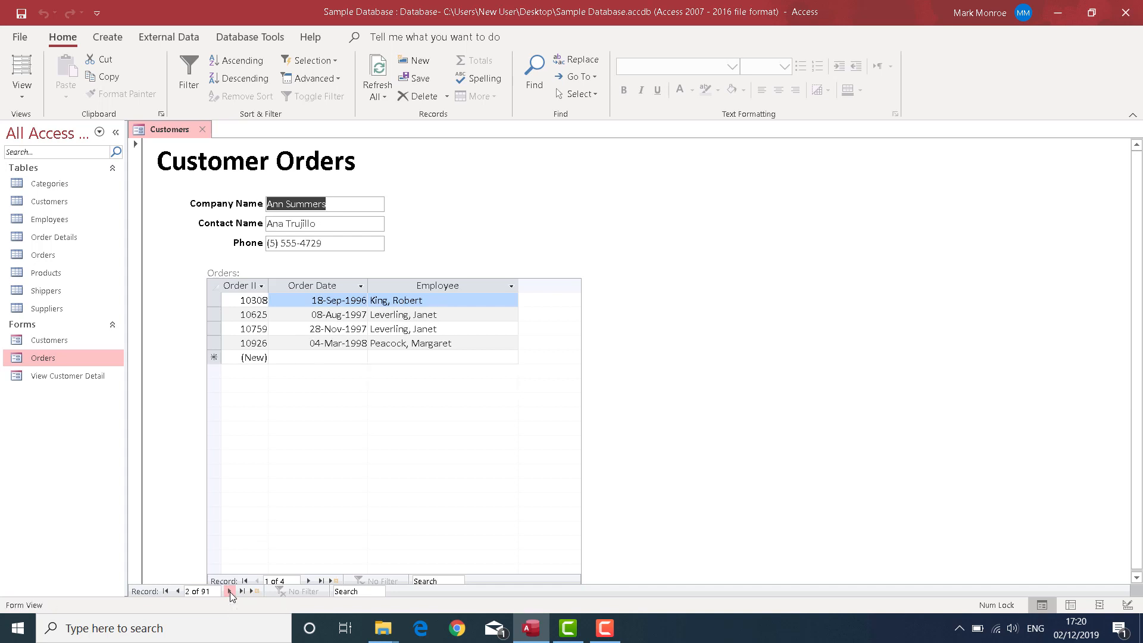
left_click(230, 591)
left_click(230, 592)
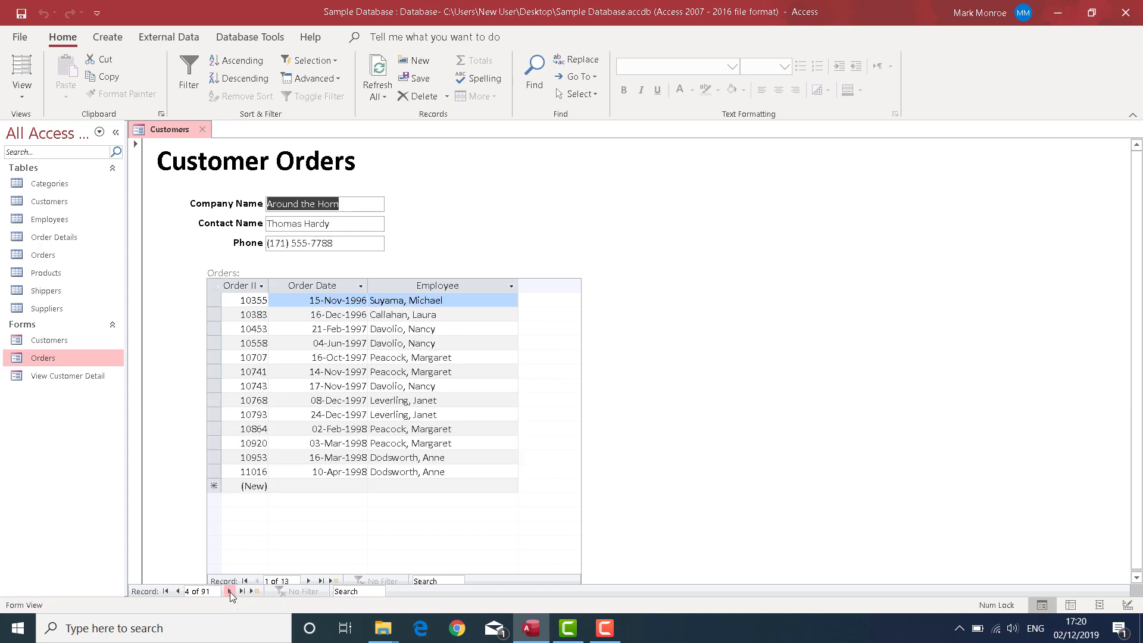
left_click(230, 592)
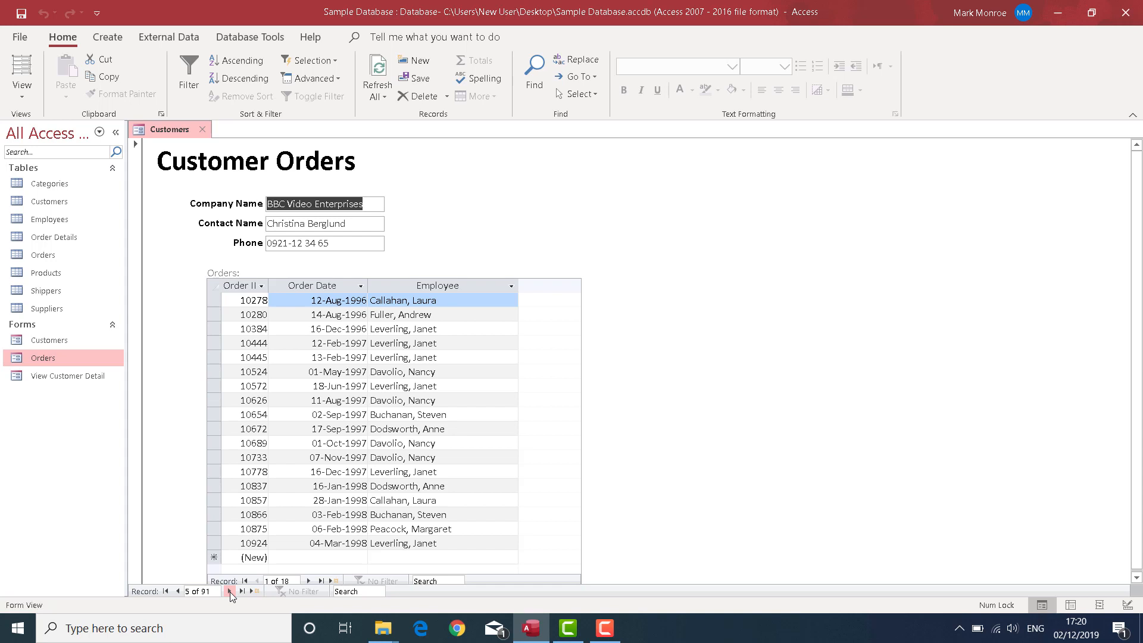
left_click(229, 592)
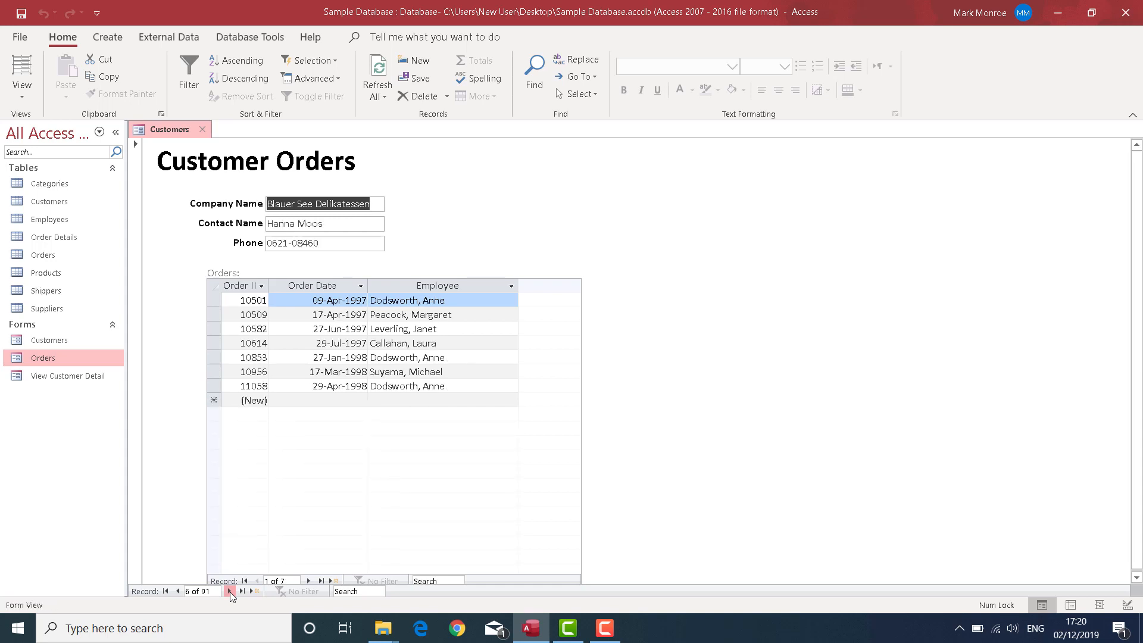
left_click(230, 592)
left_click(229, 592)
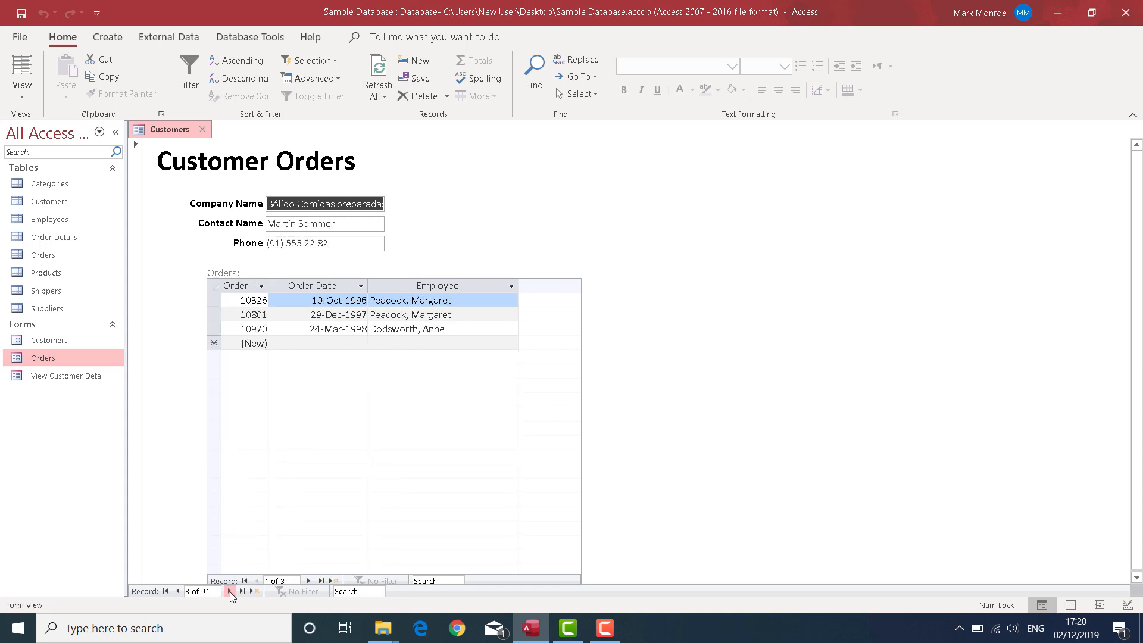
left_click(230, 591)
left_click(229, 592)
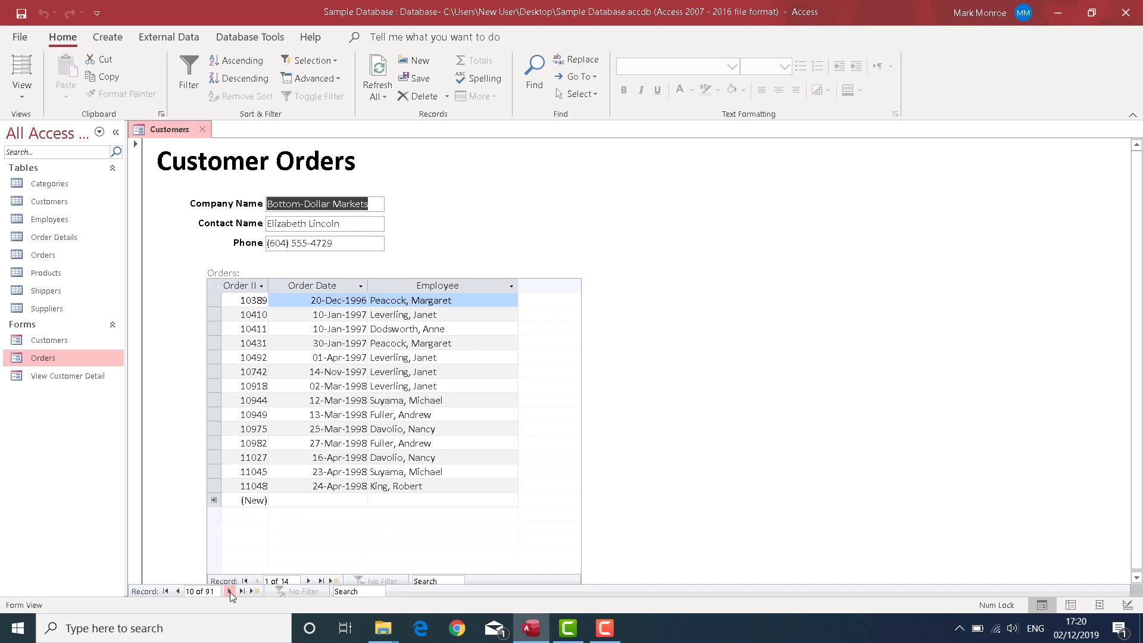